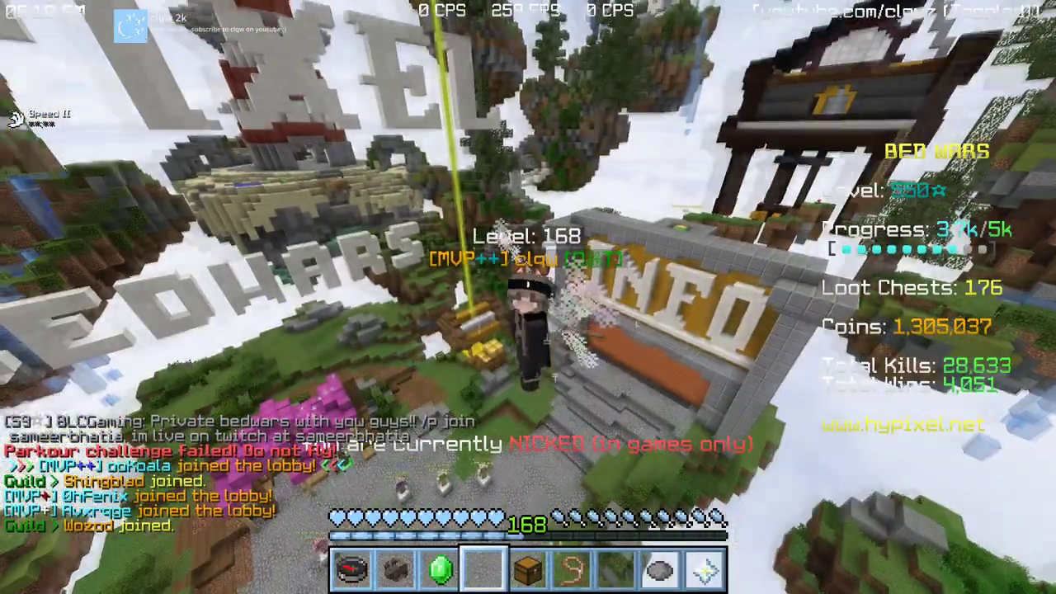
# Open the game menu and Badlion mods panel, then close the panel to resume play.
pyautogui.press('Escape')
pyautogui.press('Escape')
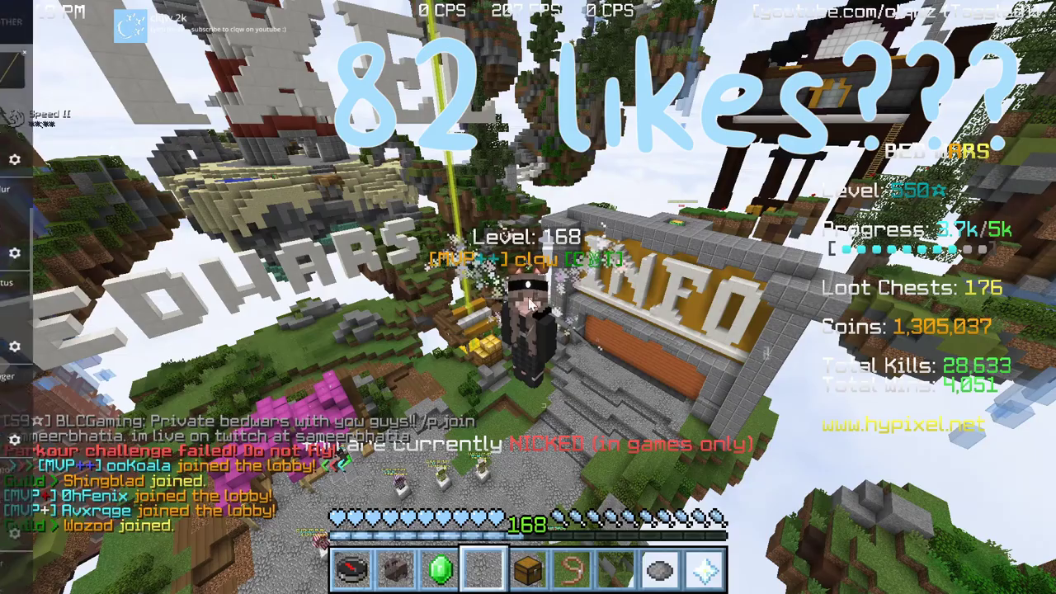
pyautogui.press('Shift_R')
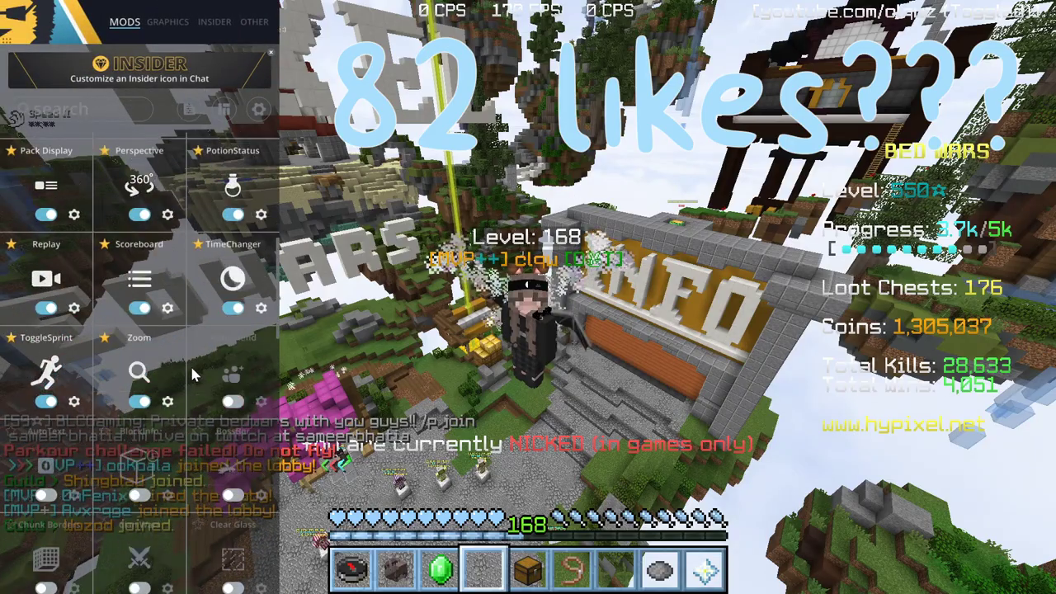
pyautogui.press('Escape')
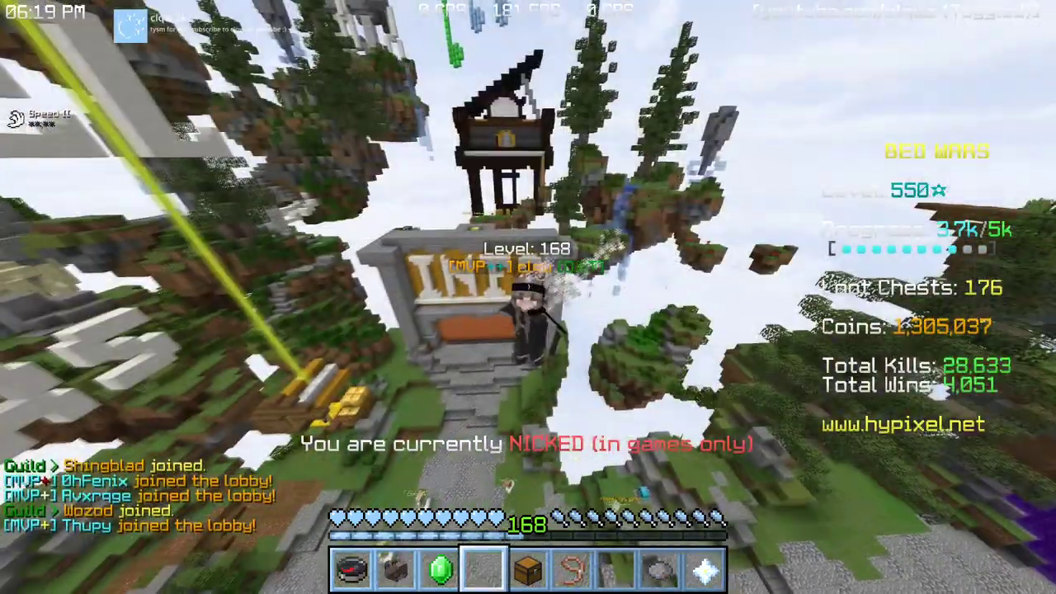
# Use the zoom mod on the player's face, briefly checking the chat history.
pyautogui.press('c')
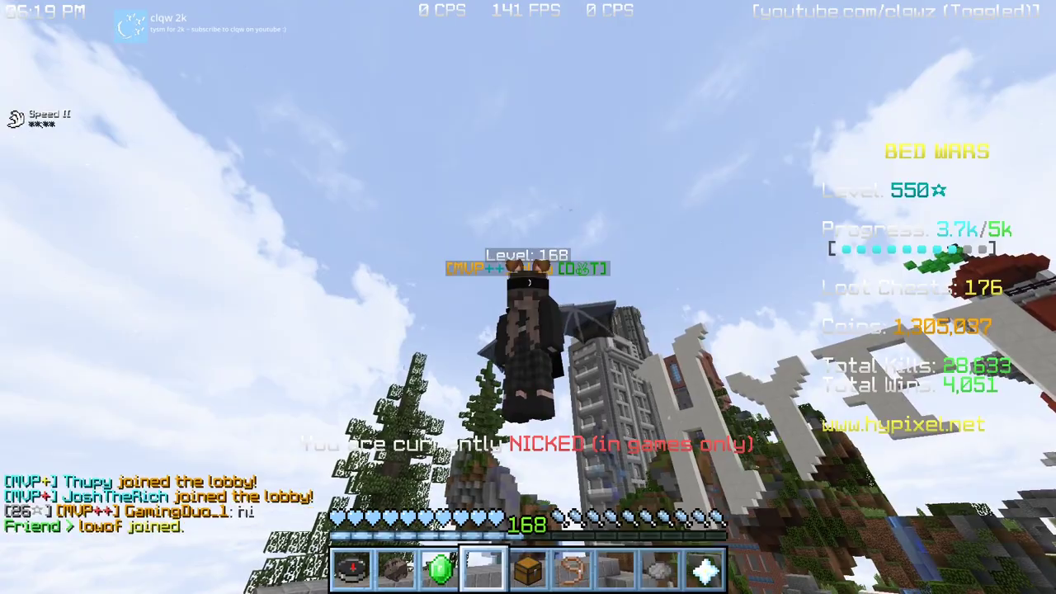
pyautogui.press('t')
pyautogui.press('Escape')
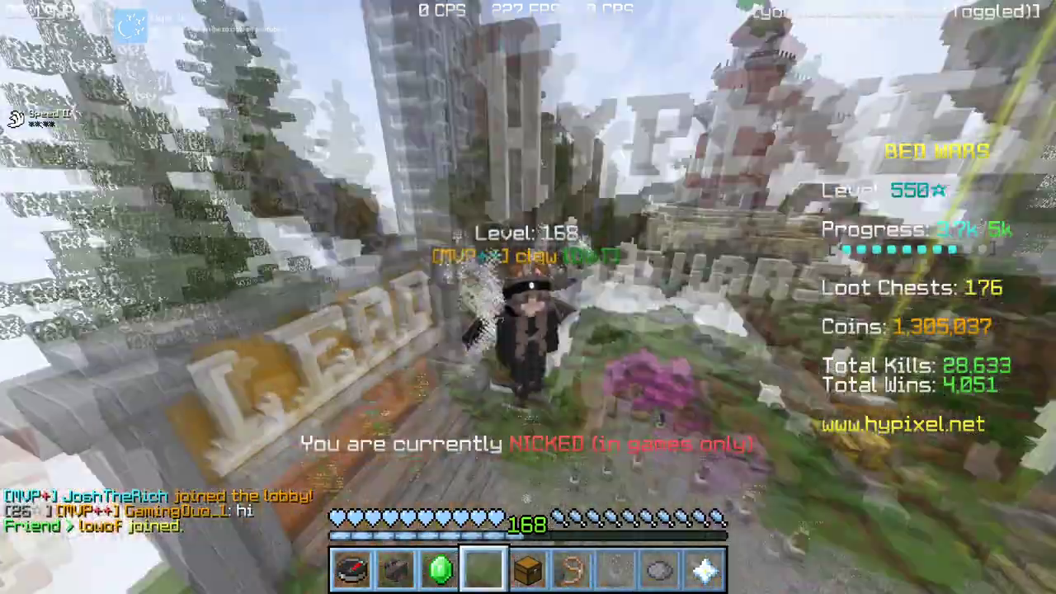
pyautogui.press('c')
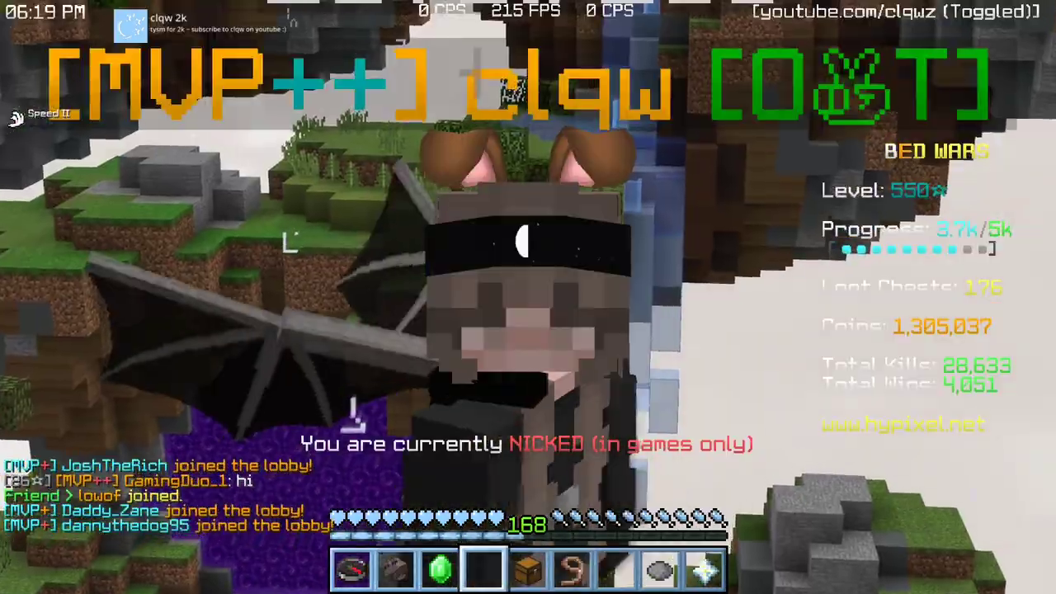
pyautogui.press('c')
pyautogui.press('c')
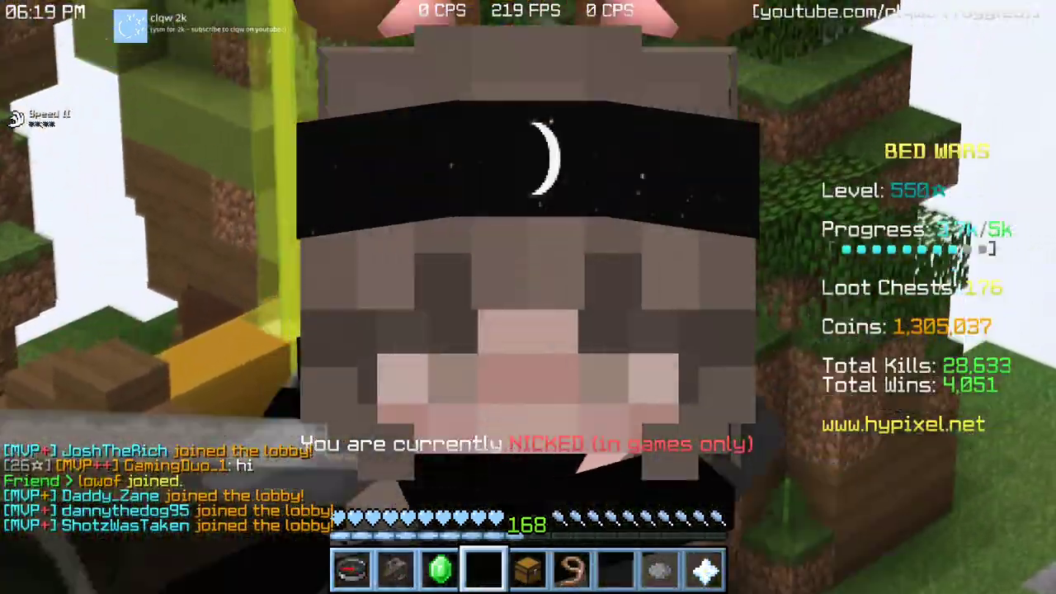
pyautogui.press('c')
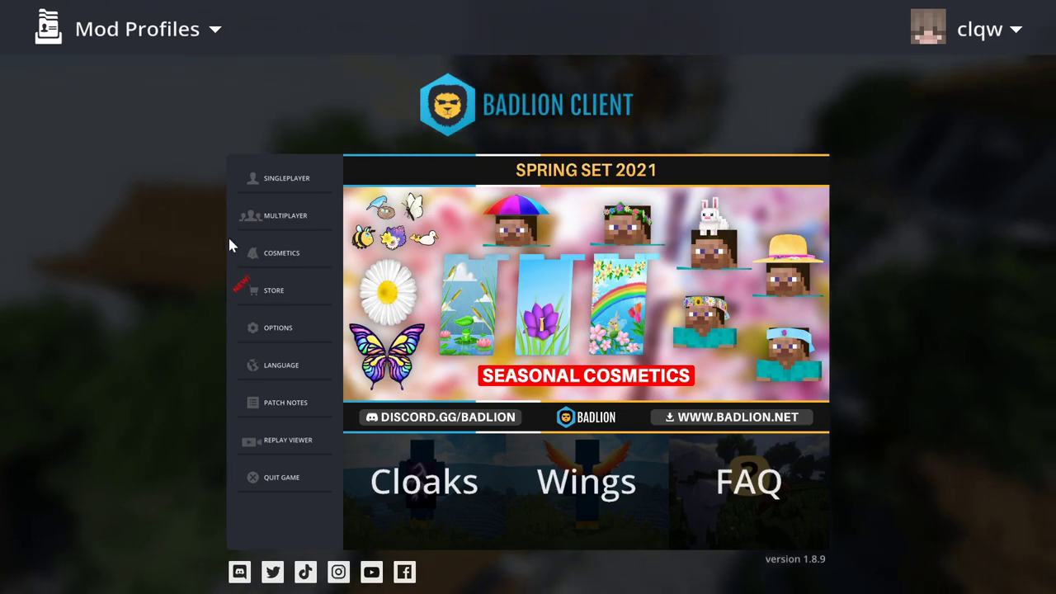
# Select the Sildurs Vibrant Shaders v1.17 pack in the shader settings.
pyautogui.click(280, 329)
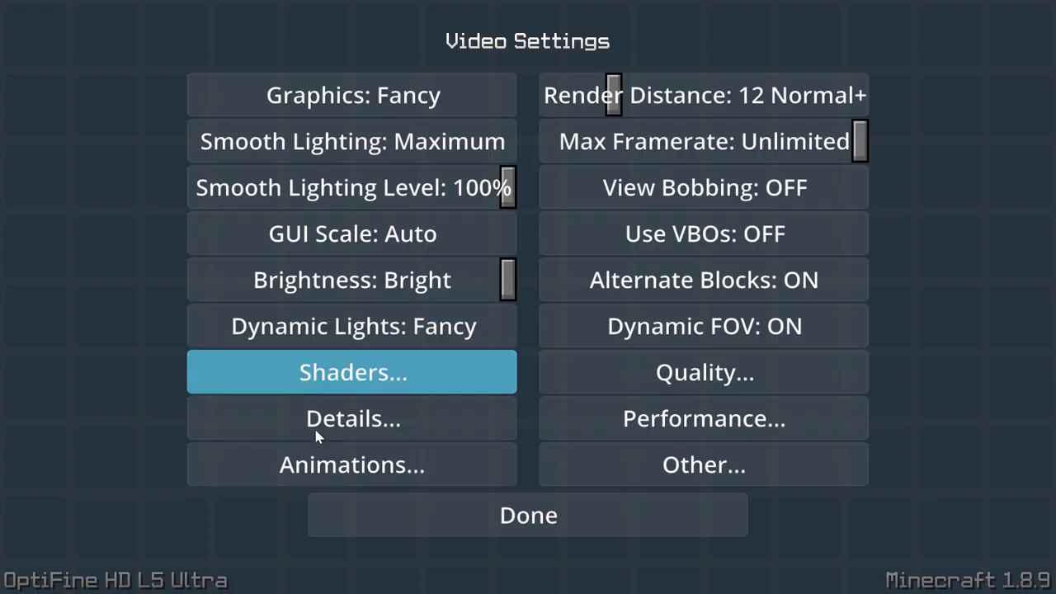
pyautogui.click(353, 372)
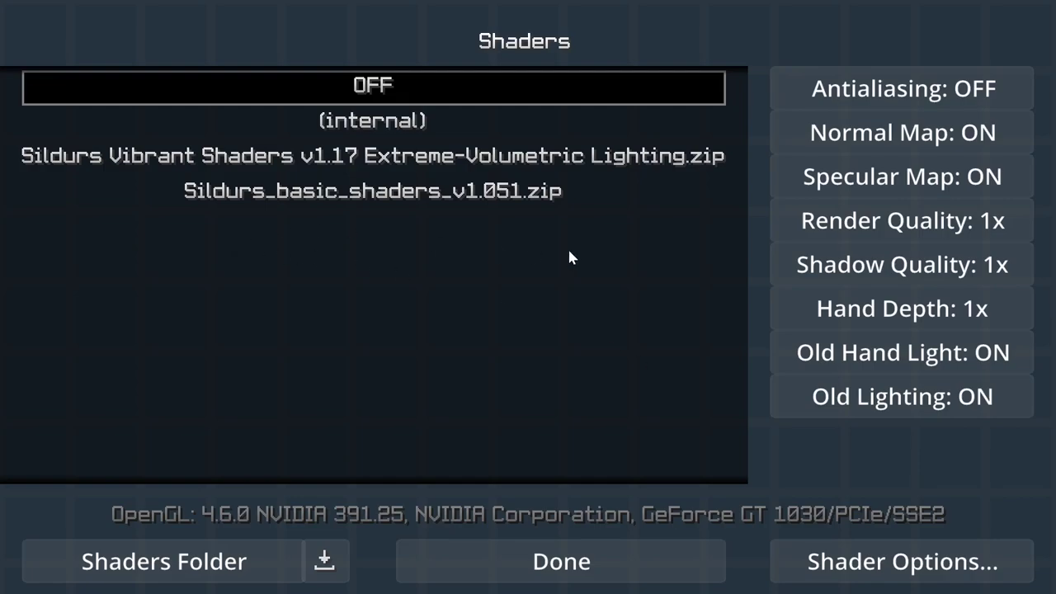
pyautogui.click(371, 156)
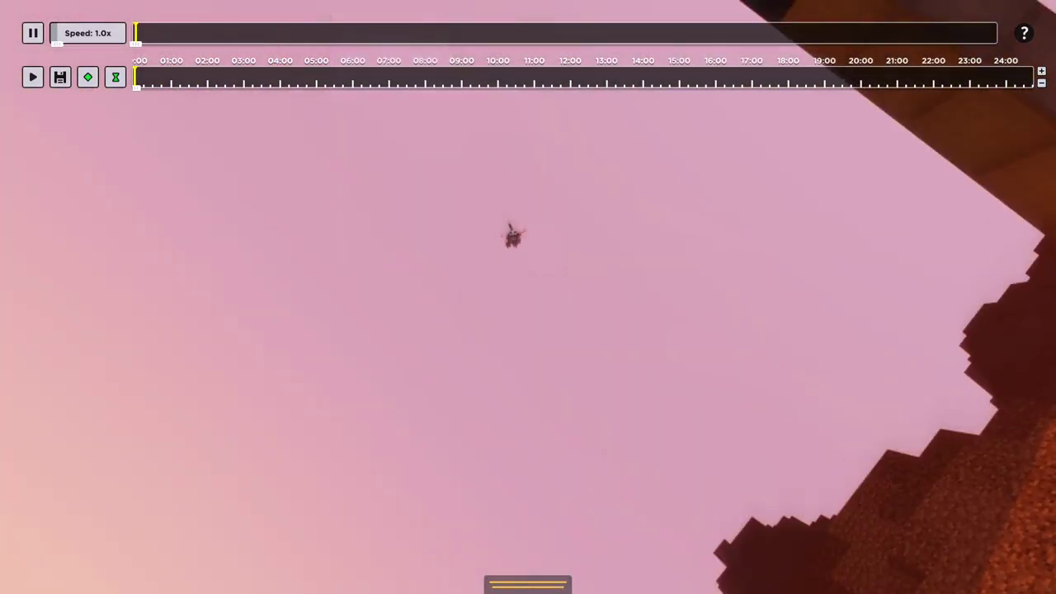
# Clear all camera keyframes from the loaded replay and confirm.
pyautogui.press('c')
pyautogui.click(549, 315)
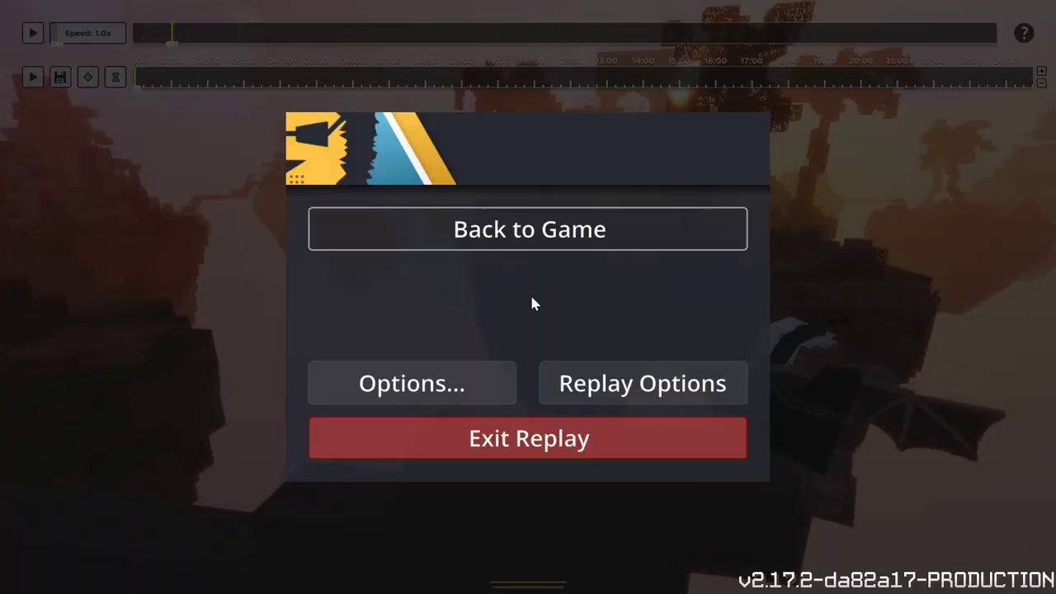
# Check the Replay Options settings, then exit the replay to the main menu.
pyautogui.click(570, 371)
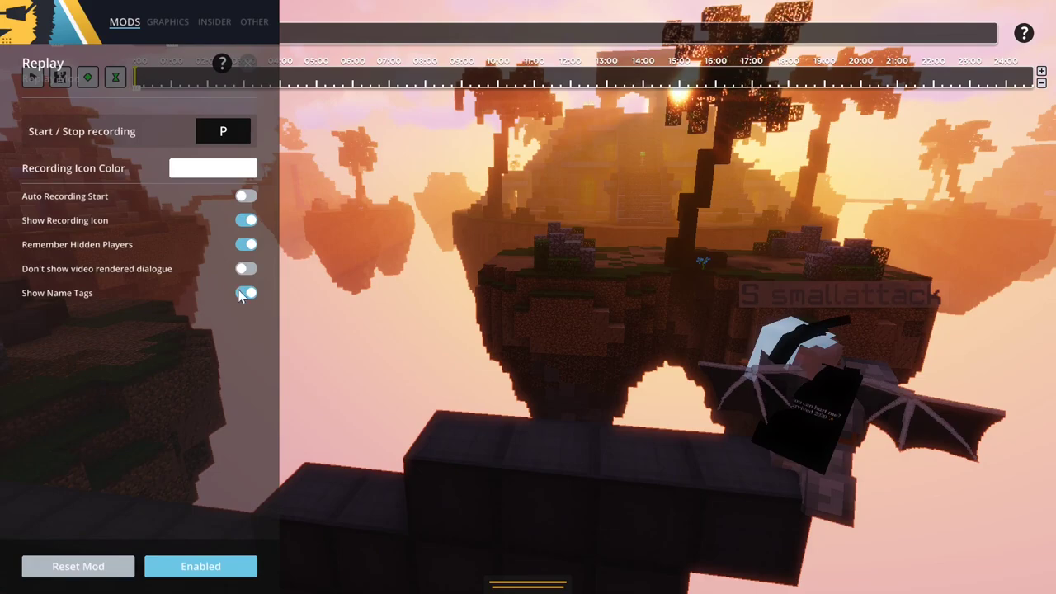
pyautogui.press('Escape')
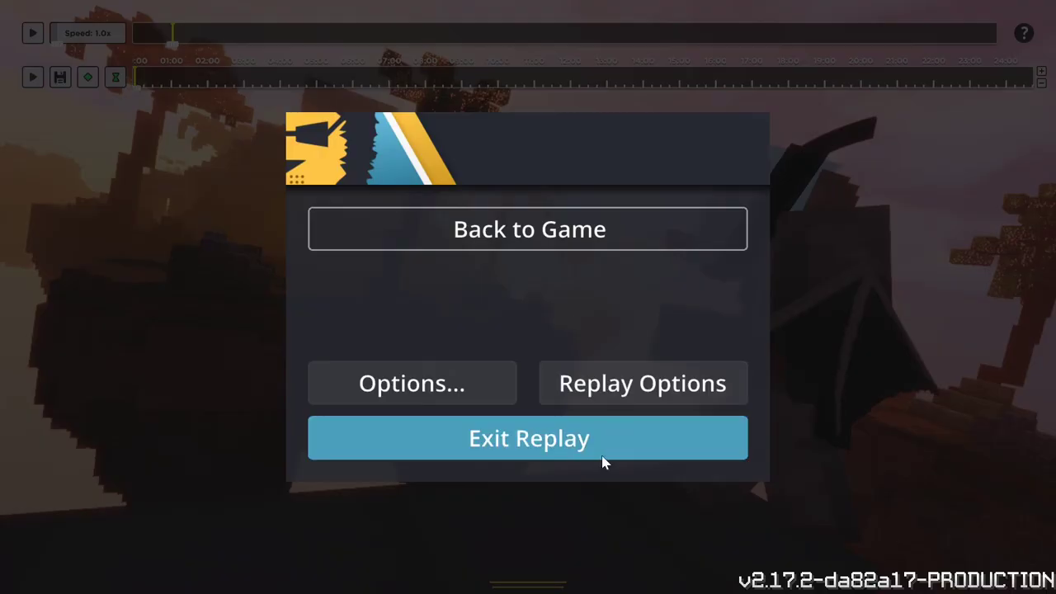
pyautogui.click(545, 444)
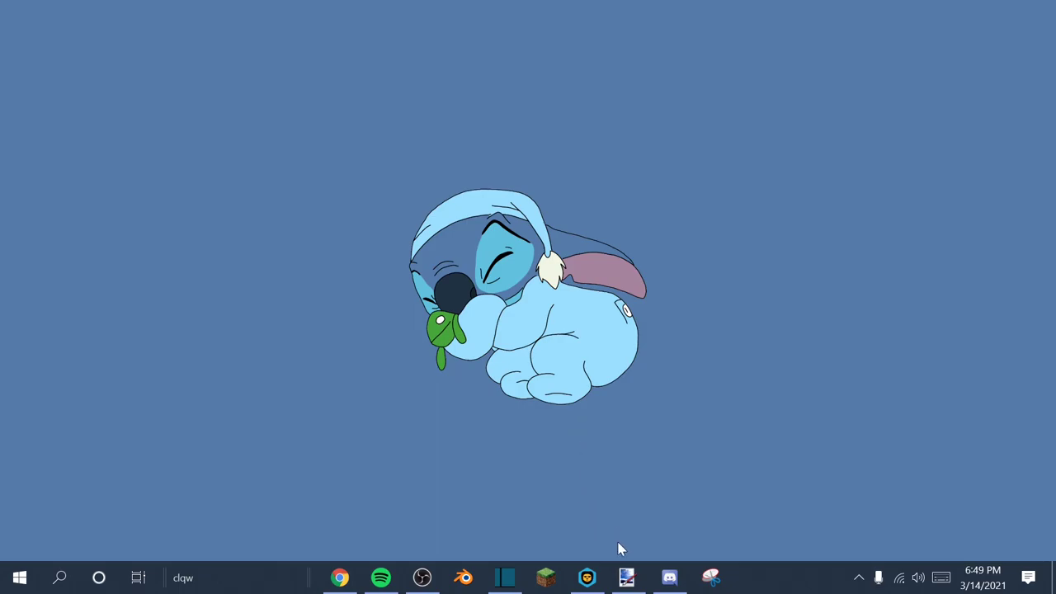
# Launch paint.net and open 2021-03-14_18.24.00.png, fitting it in view.
pyautogui.click(632, 582)
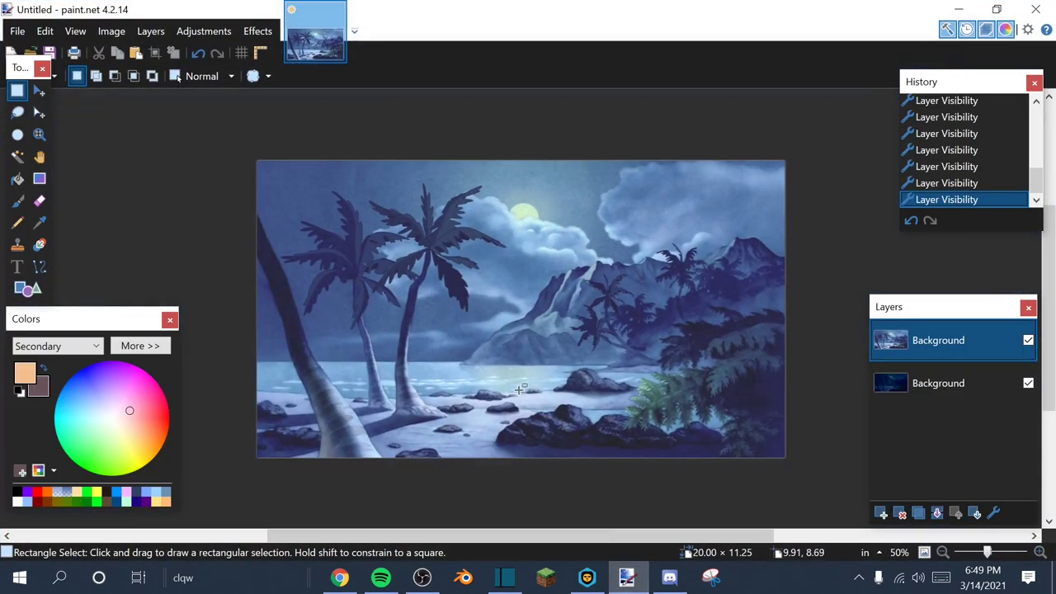
pyautogui.click(18, 33)
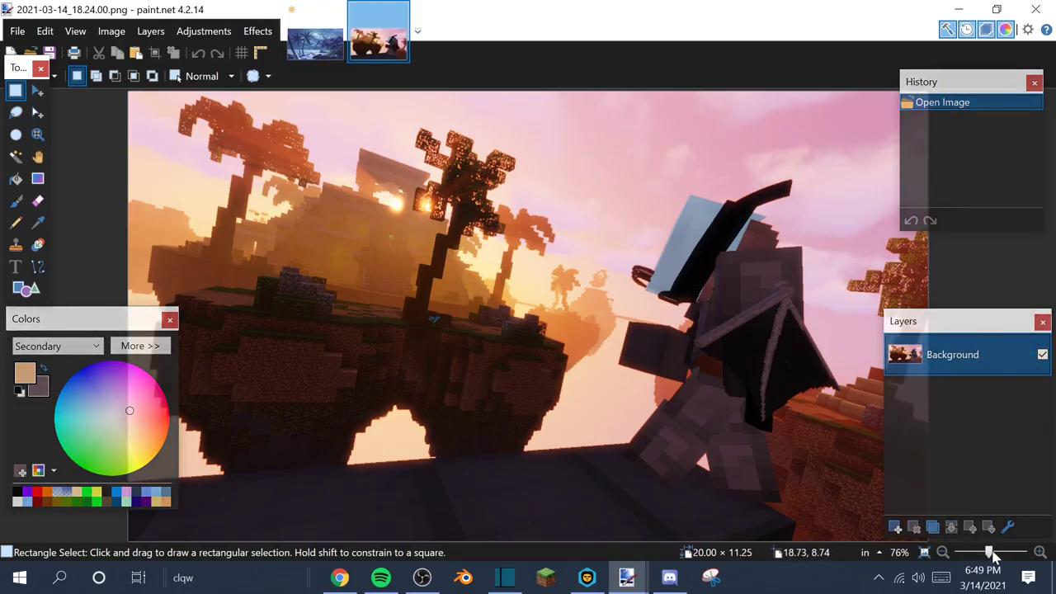
pyautogui.click(984, 553)
pyautogui.moveTo(986, 557); pyautogui.dragTo(987, 554)
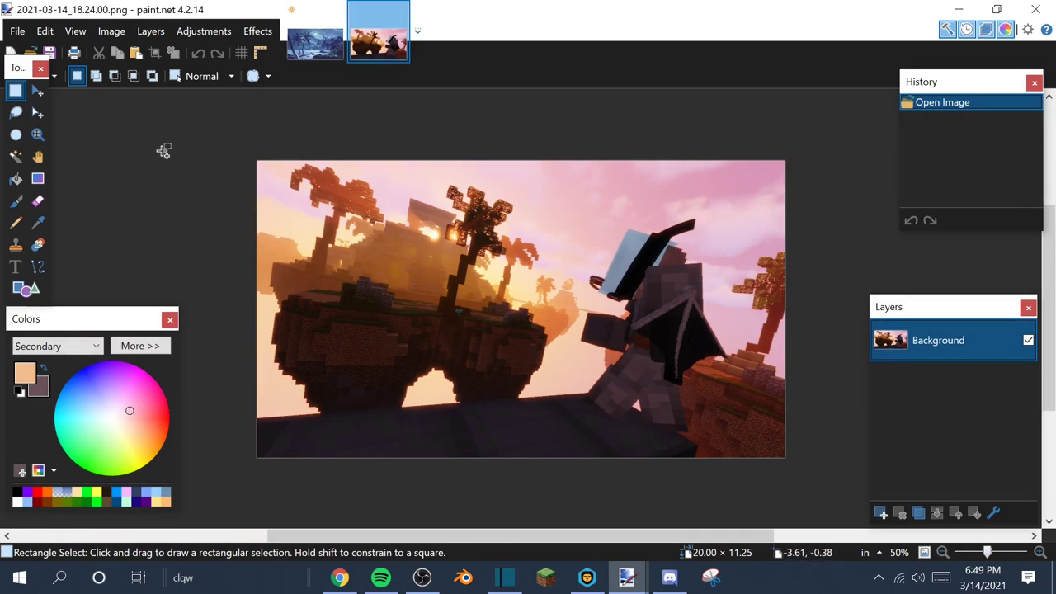
# Select the whole screenshot and rescale it with Move Selected Pixels.
pyautogui.hotkey('ctrl', 'a')
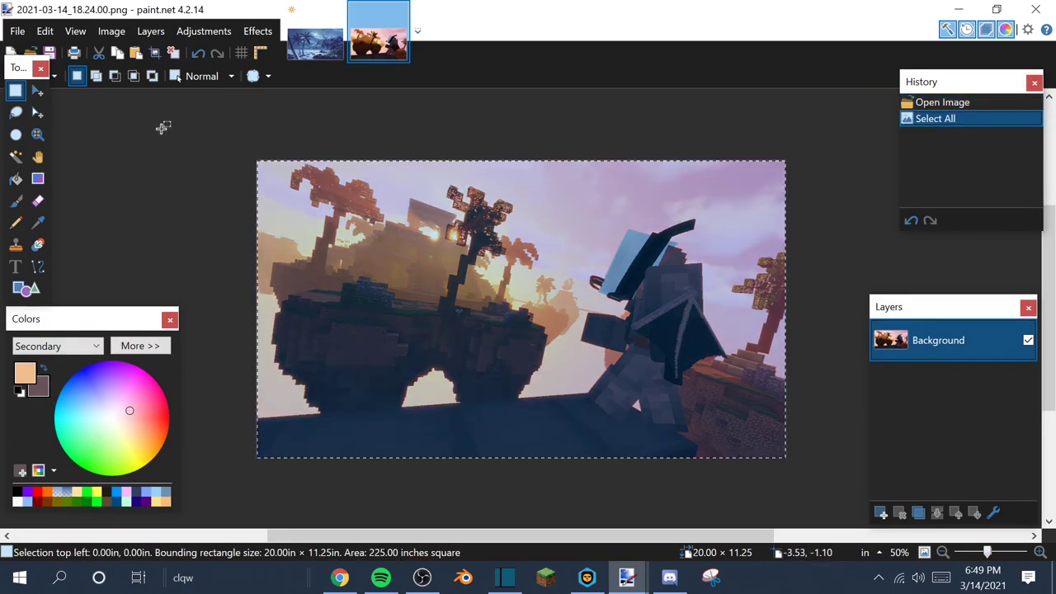
pyautogui.click(42, 94)
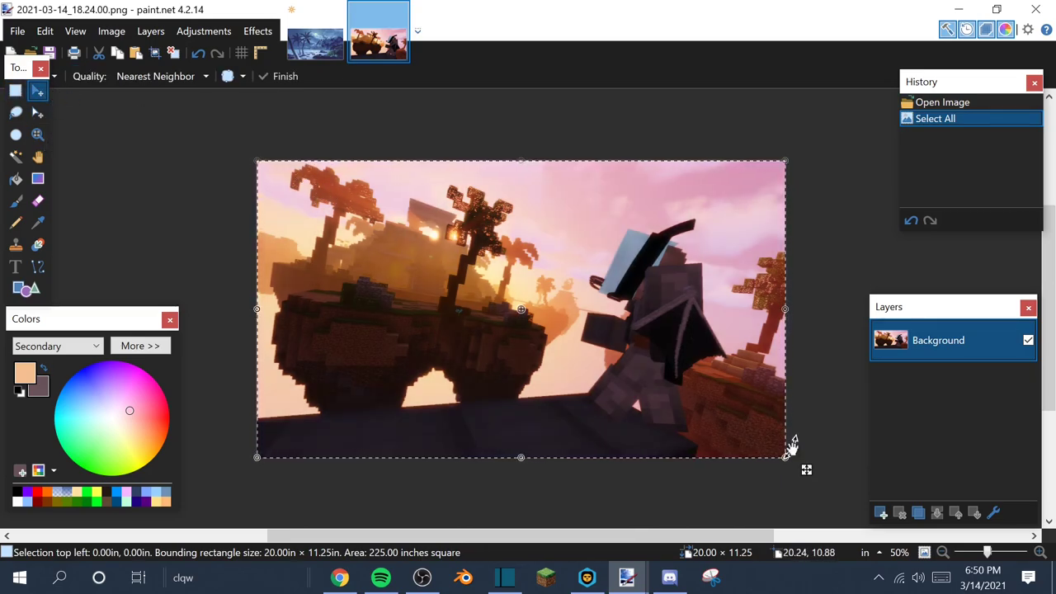
pyautogui.moveTo(785, 457); pyautogui.dragTo(853, 517)
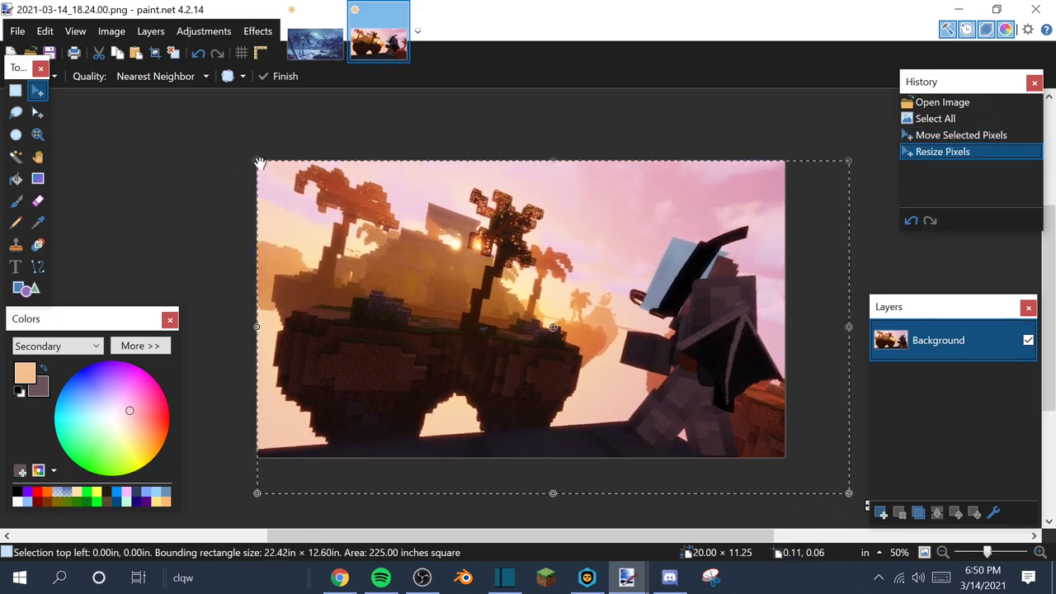
pyautogui.moveTo(258, 164); pyautogui.dragTo(191, 141)
# Tilt the screenshot about -3.5° and enlarge it past the canvas edges.
pyautogui.moveTo(194, 197); pyautogui.dragTo(198, 176)
pyautogui.moveTo(311, 267); pyautogui.dragTo(334, 267)
pyautogui.moveTo(247, 123); pyautogui.dragTo(14, 35)
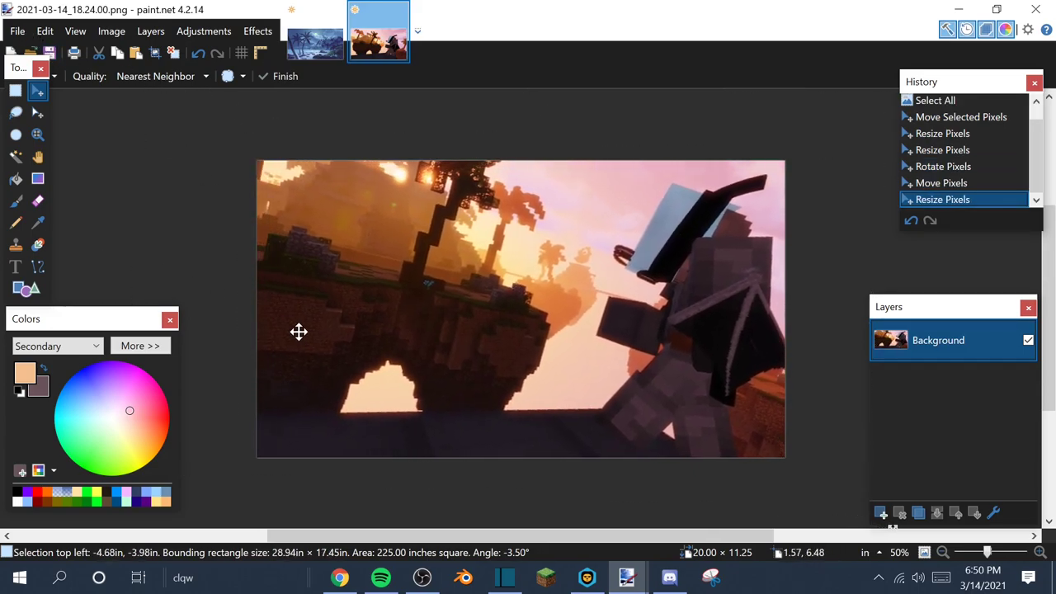
pyautogui.moveTo(299, 332); pyautogui.dragTo(302, 331)
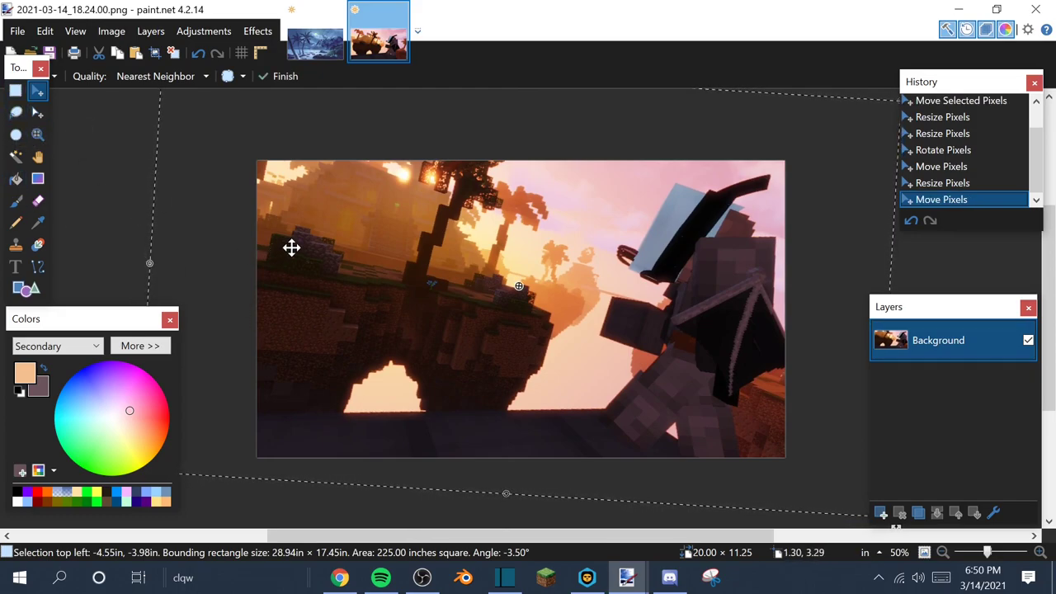
# Commit the transform and add a new layer with colours reset to black and white.
pyautogui.hotkey('ctrl', 'd')
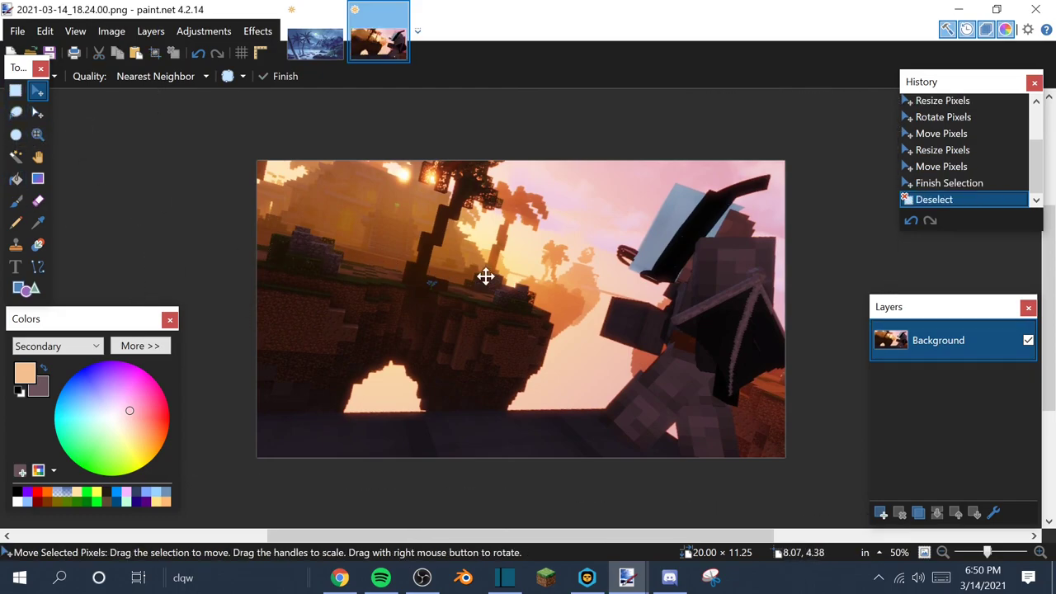
pyautogui.click(881, 513)
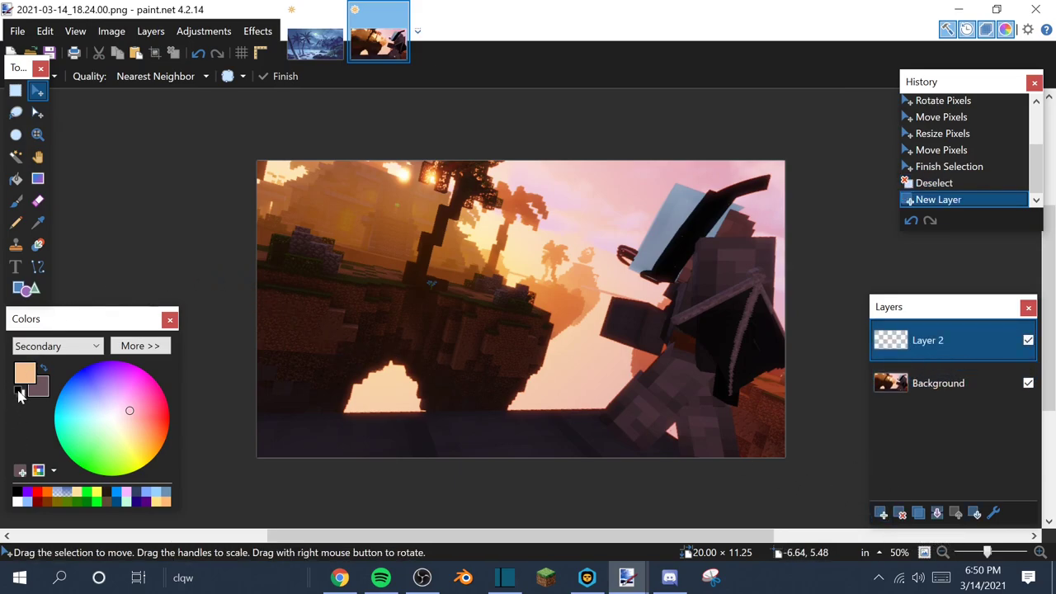
pyautogui.click(20, 395)
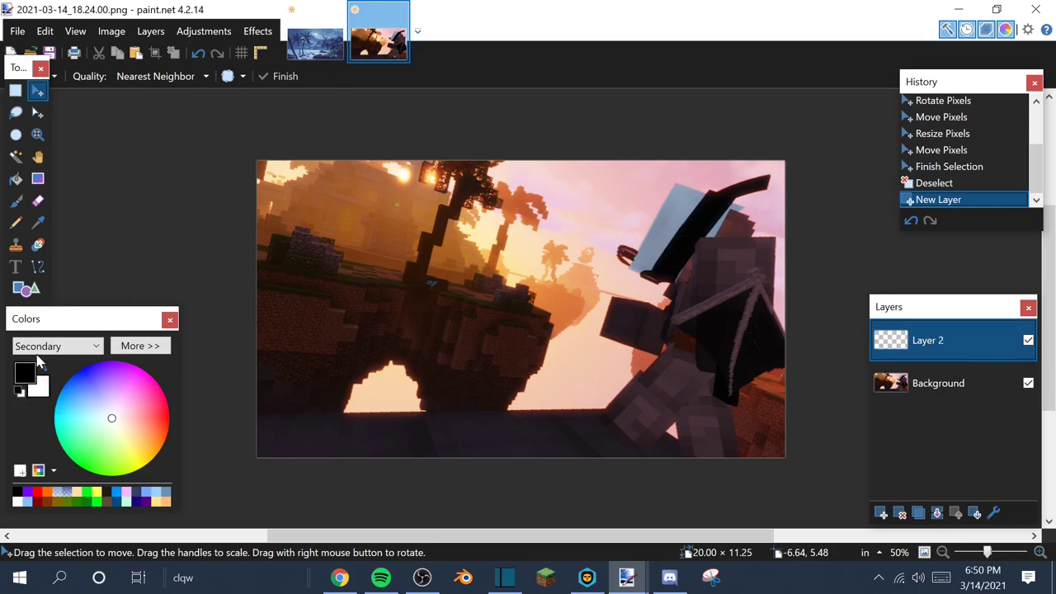
# Draw a white rectangle outline on Layer 2 aligned with the image edges.
pyautogui.click(30, 292)
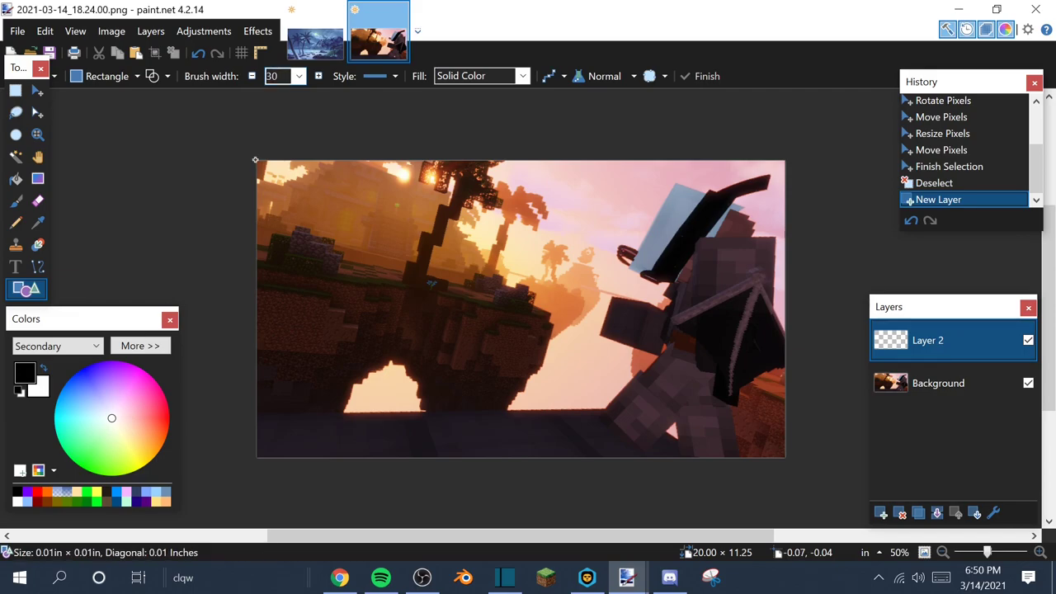
pyautogui.moveTo(255, 159)
pyautogui.mouseDown()
pyautogui.moveTo(499, 322)
pyautogui.moveTo(736, 449)
pyautogui.moveTo(785, 458)
pyautogui.mouseUp()
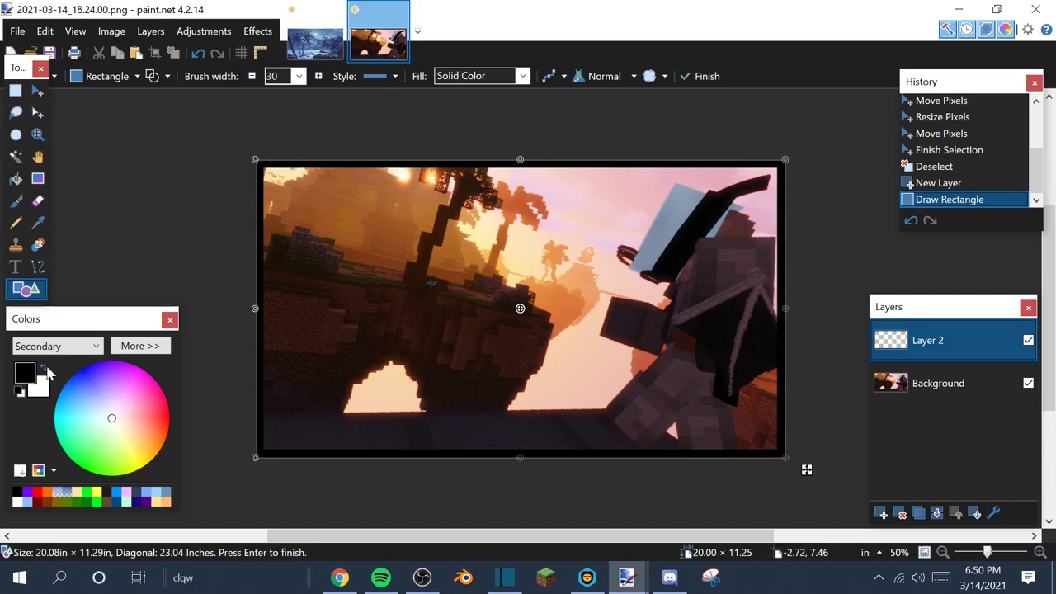
pyautogui.click(45, 369)
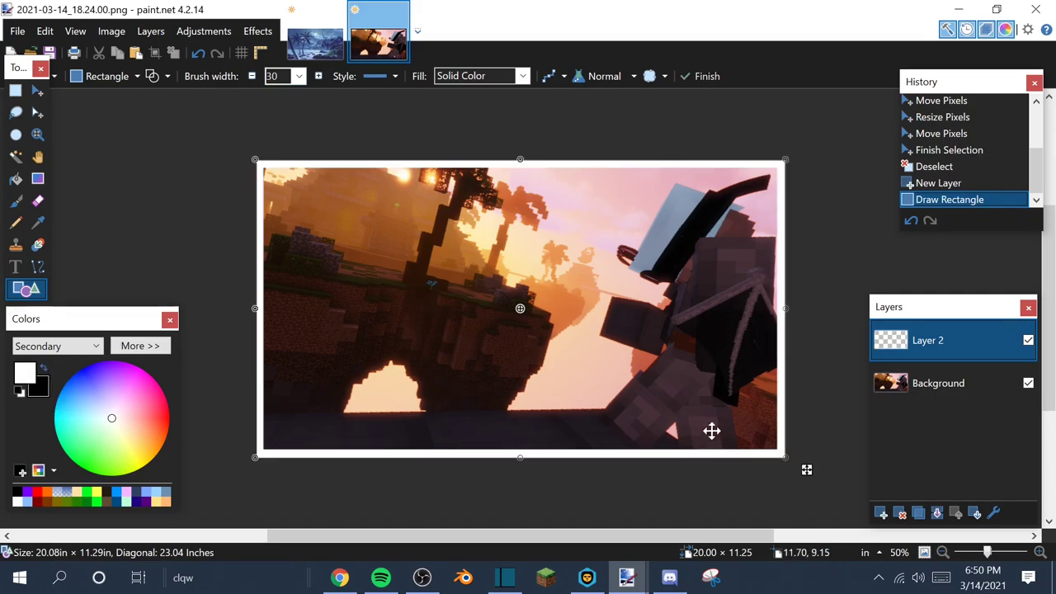
pyautogui.scroll(5, 517, 418)
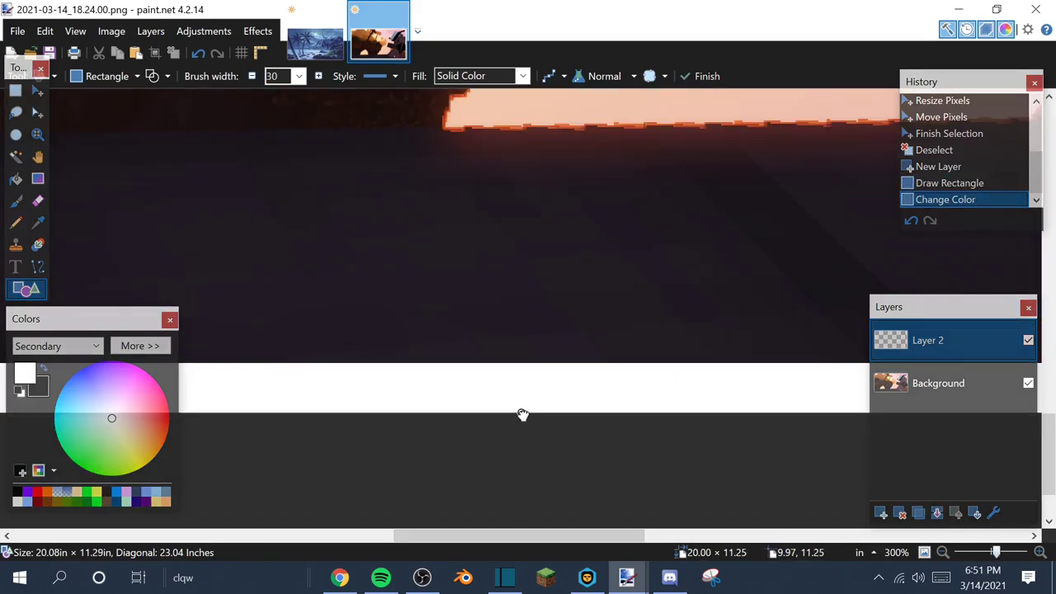
pyautogui.scroll(5, 521, 415)
pyautogui.hscroll(5, 522, 415)
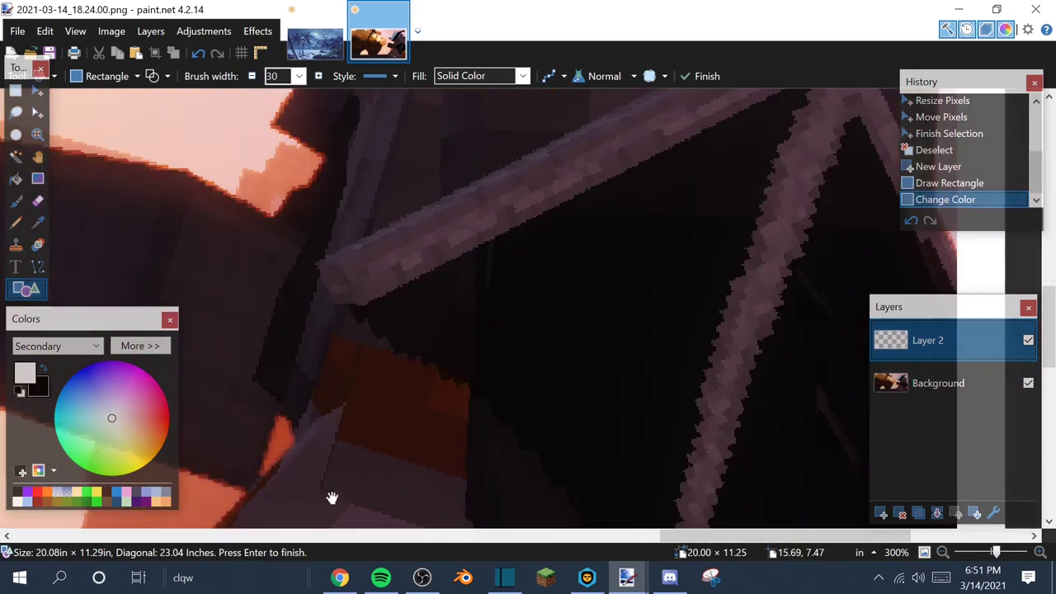
pyautogui.scroll(4, 350, 484)
pyautogui.hscroll(8, 354, 365)
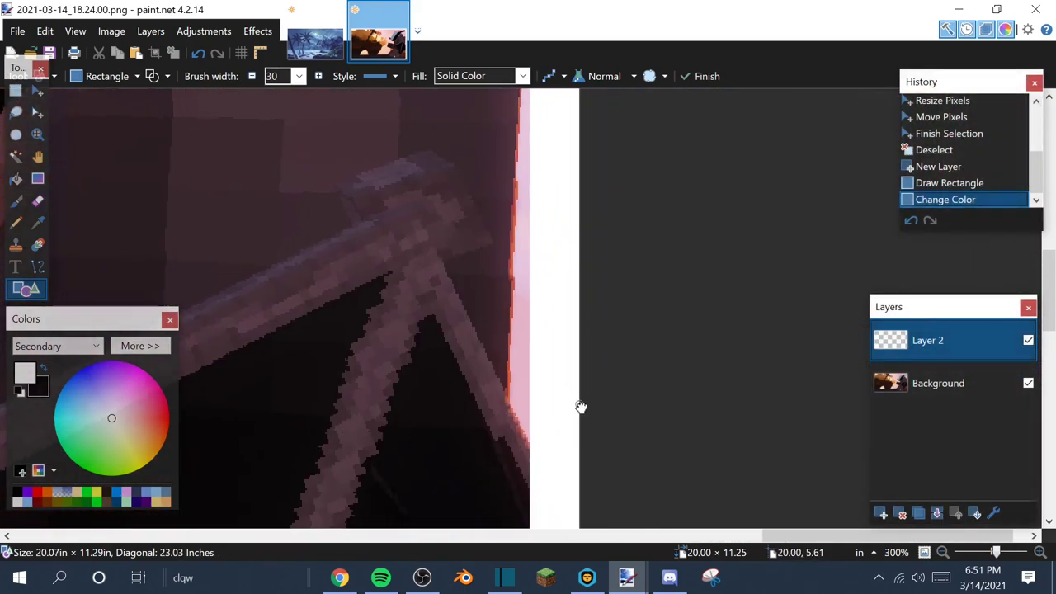
pyautogui.moveTo(580, 409); pyautogui.dragTo(419, 297)
pyautogui.click(15, 91)
pyautogui.hotkey('ctrl', 'b')
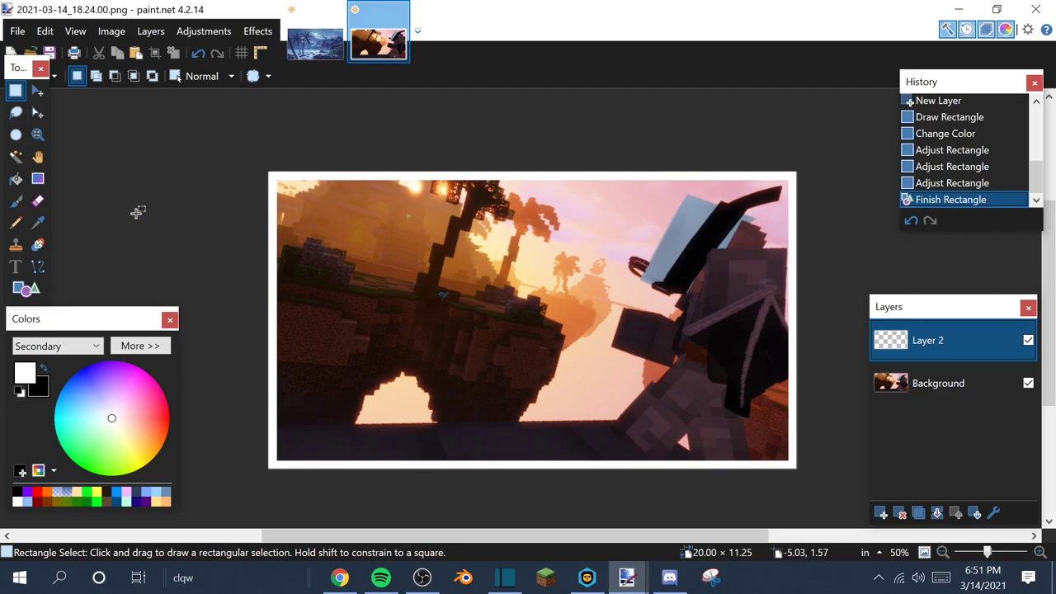
# Magic Wand select the whole image at 75% tolerance and choose the Background layer.
pyautogui.click(16, 156)
pyautogui.click(279, 213)
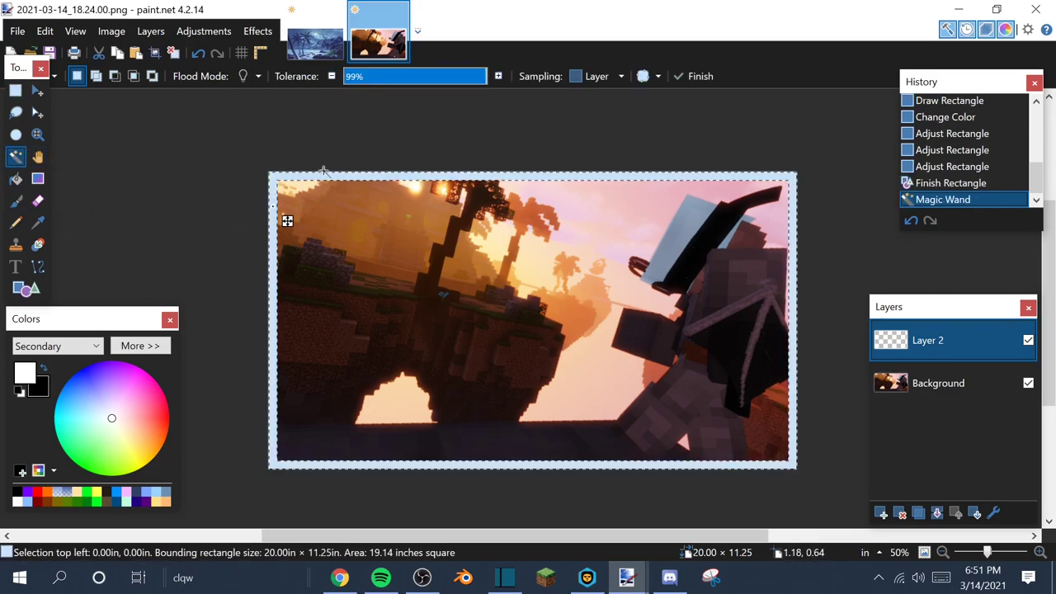
pyautogui.click(415, 76)
pyautogui.click(451, 75)
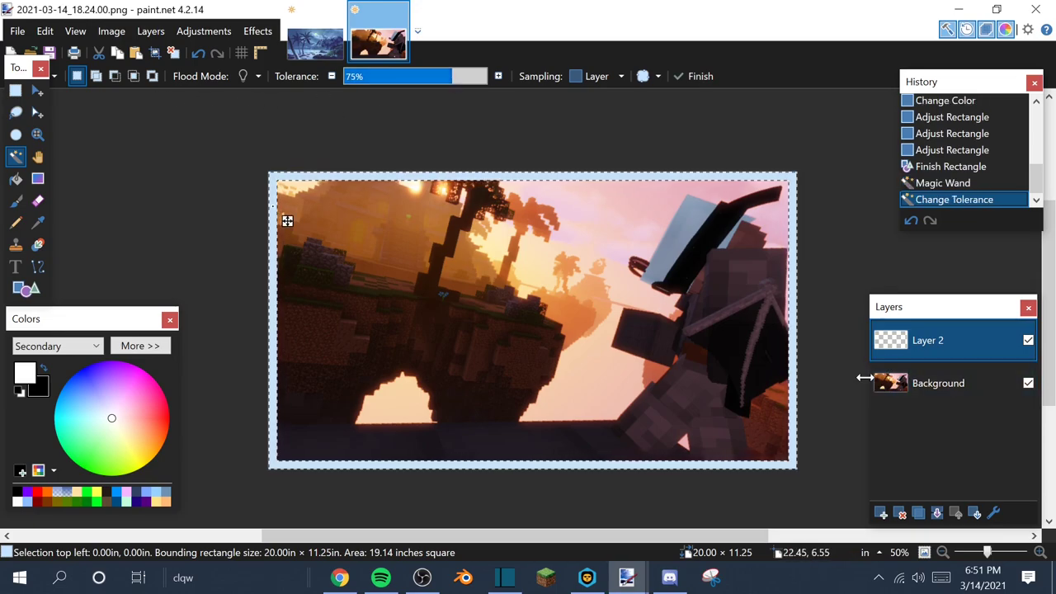
pyautogui.click(944, 392)
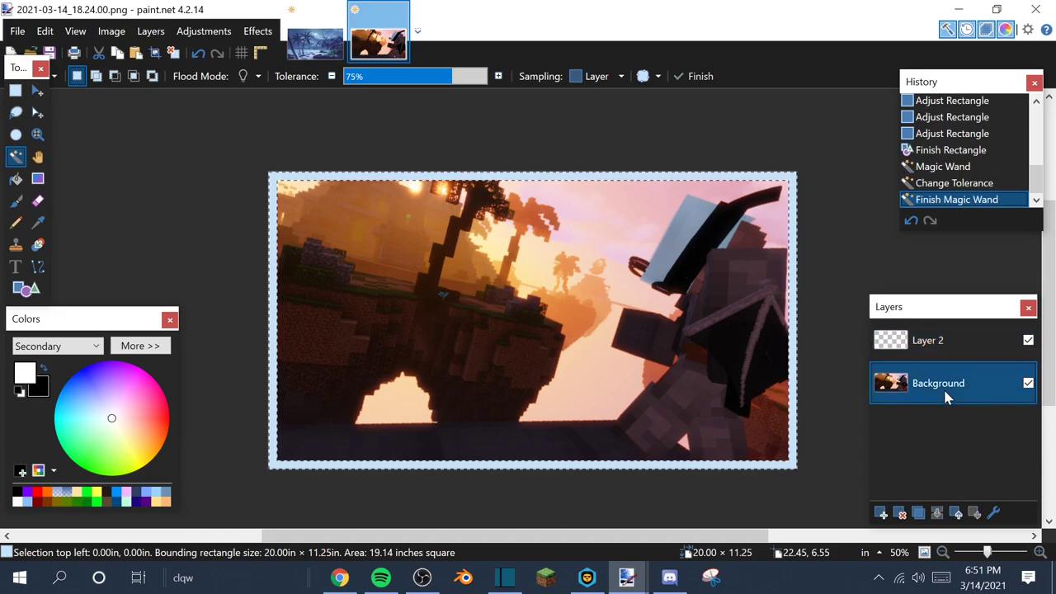
# Apply a Gaussian Blur with radius 5 to the Background layer.
pyautogui.click(257, 32)
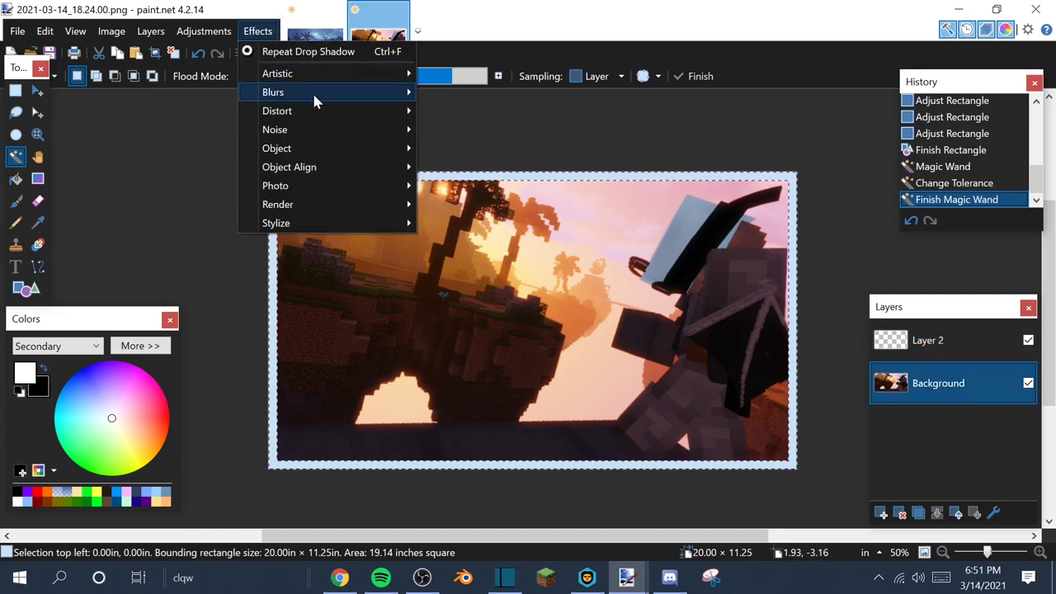
pyautogui.moveTo(313, 93)
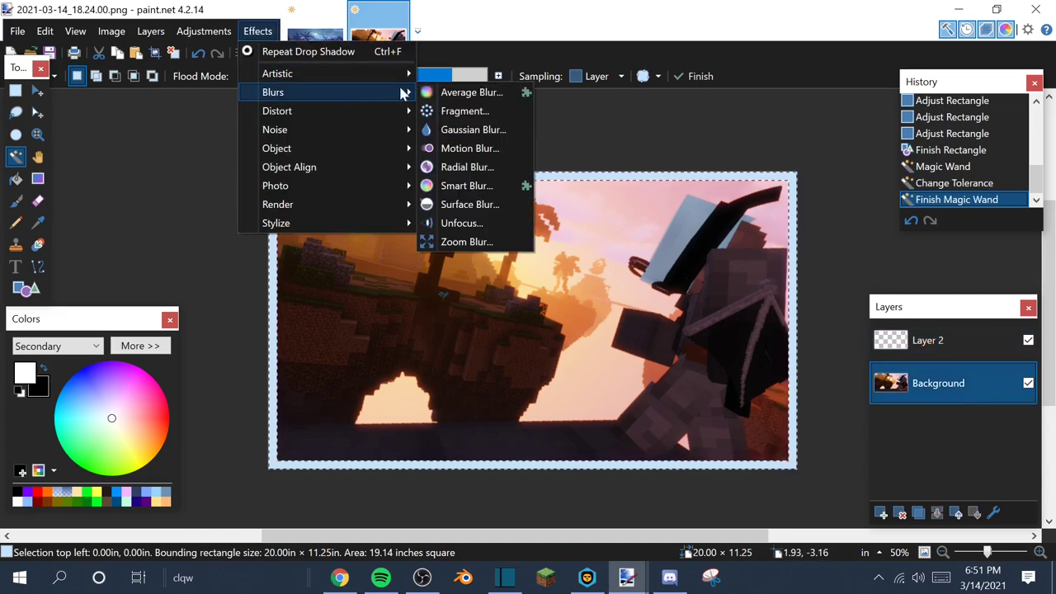
pyautogui.click(491, 134)
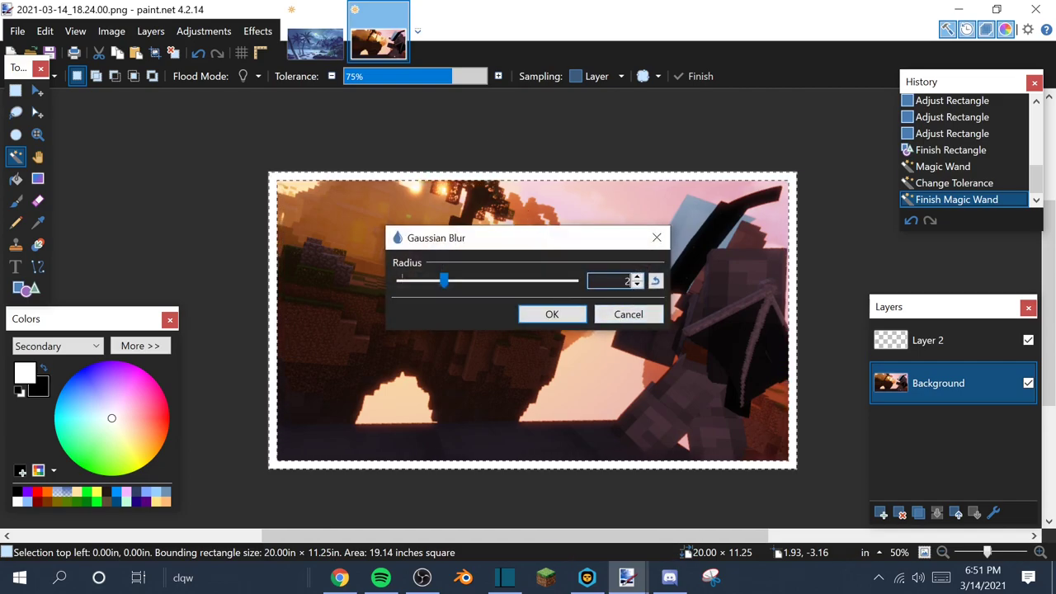
pyautogui.moveTo(435, 283); pyautogui.dragTo(403, 282)
pyautogui.doubleClick(625, 282)
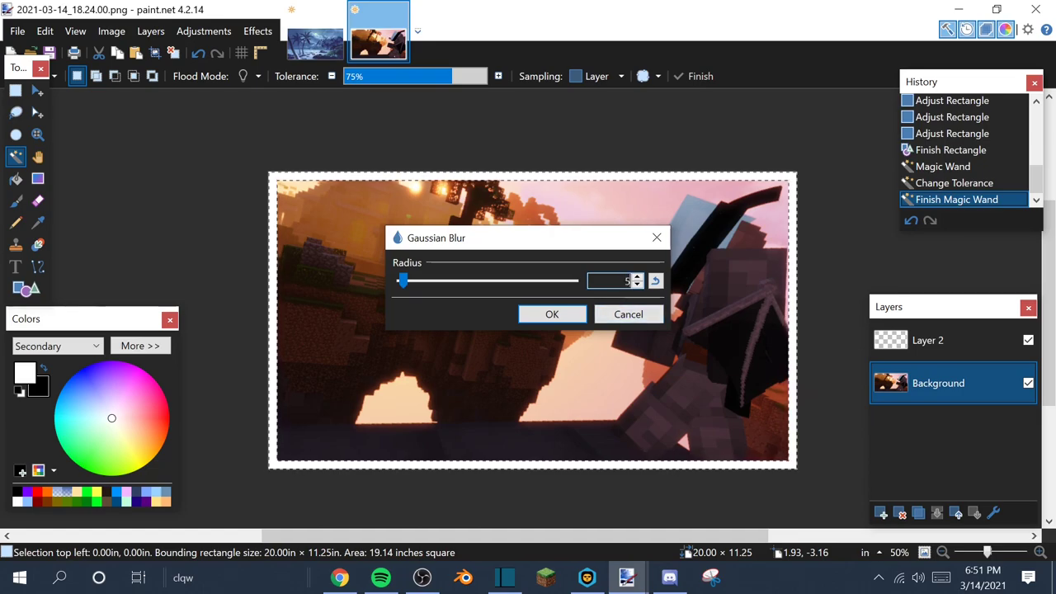
pyautogui.write('50')
pyautogui.click(536, 316)
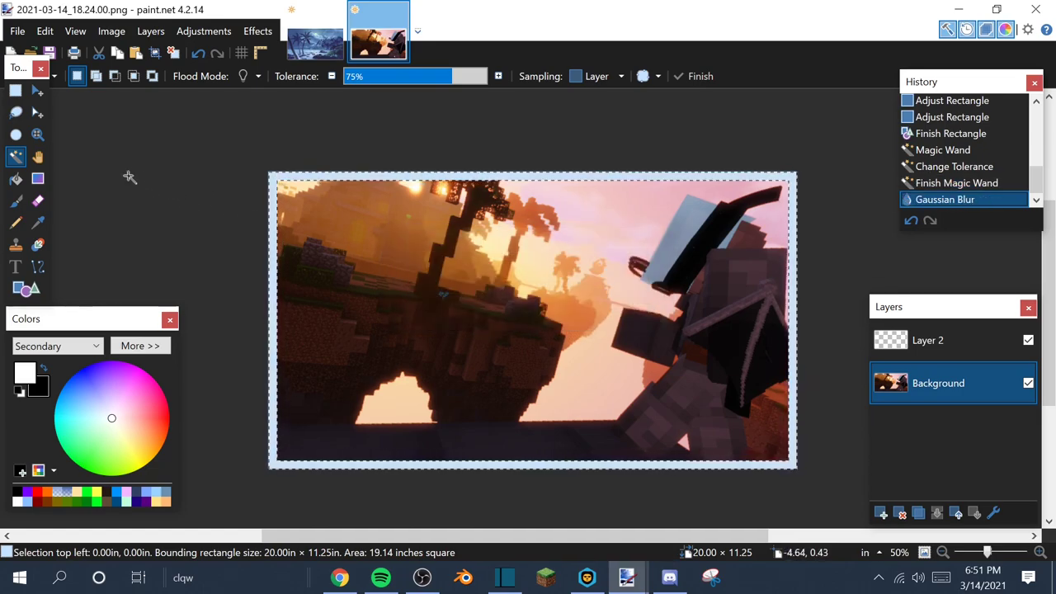
# Clear the selection and make Layer 2 the active layer.
pyautogui.click(15, 92)
pyautogui.click(203, 212)
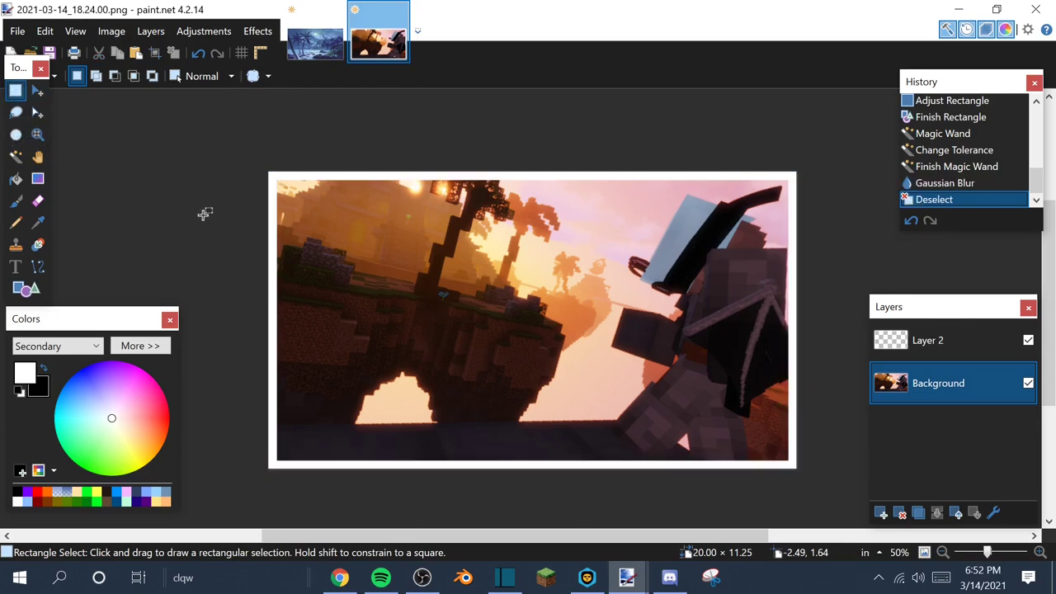
pyautogui.click(906, 347)
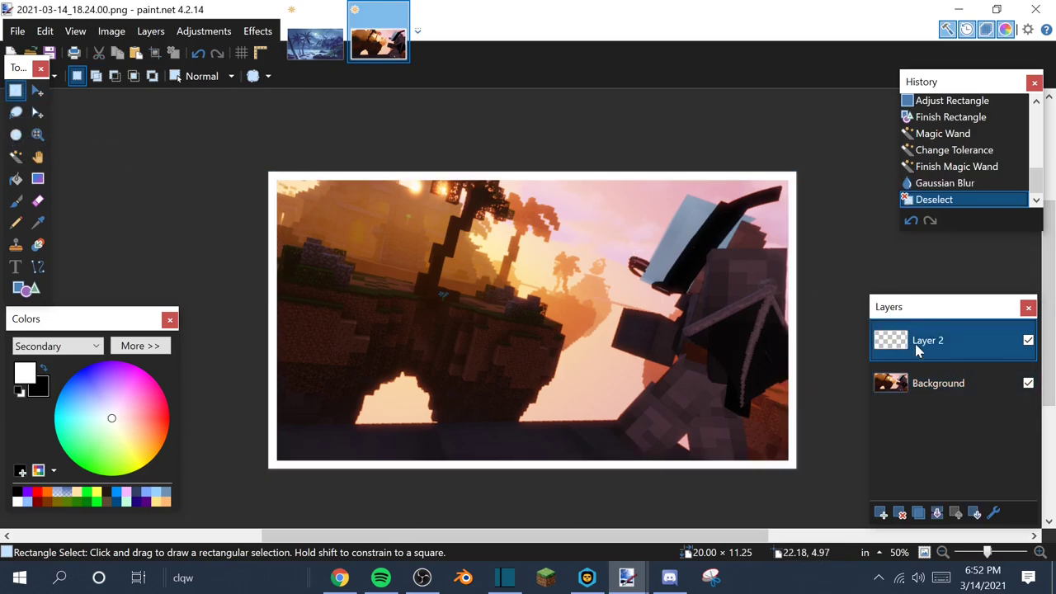
# Apply a Drop Shadow with slightly raised opacity to Layer 2, twice.
pyautogui.click(1029, 340)
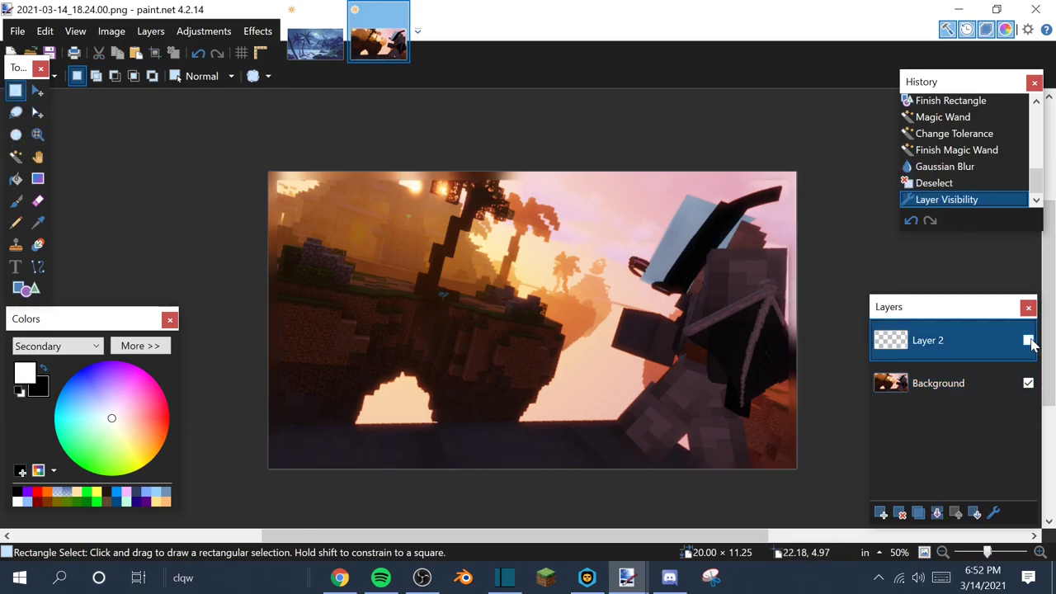
pyautogui.click(1028, 341)
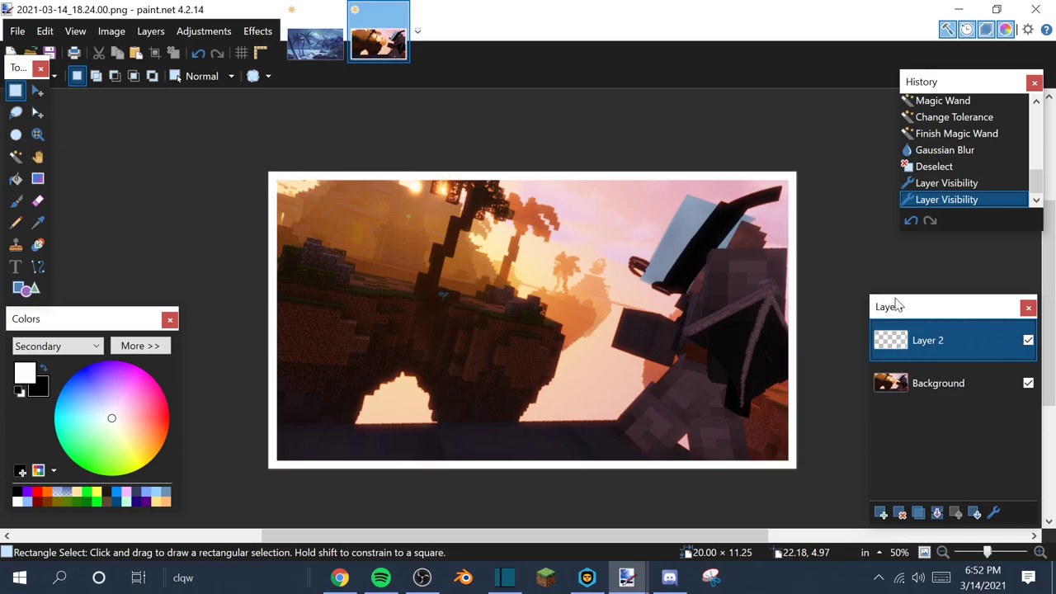
pyautogui.click(257, 30)
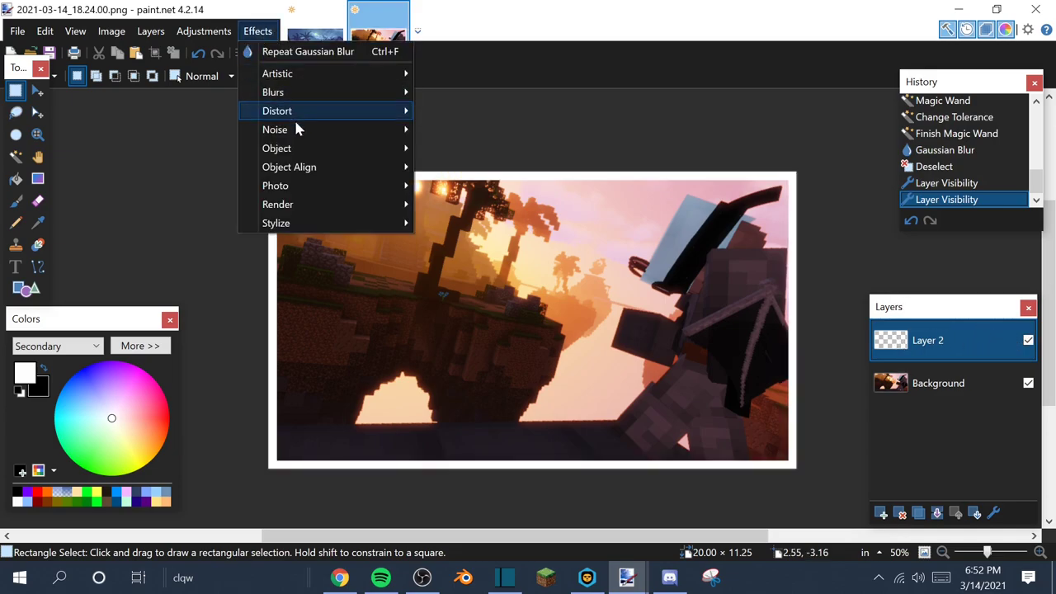
pyautogui.moveTo(301, 150)
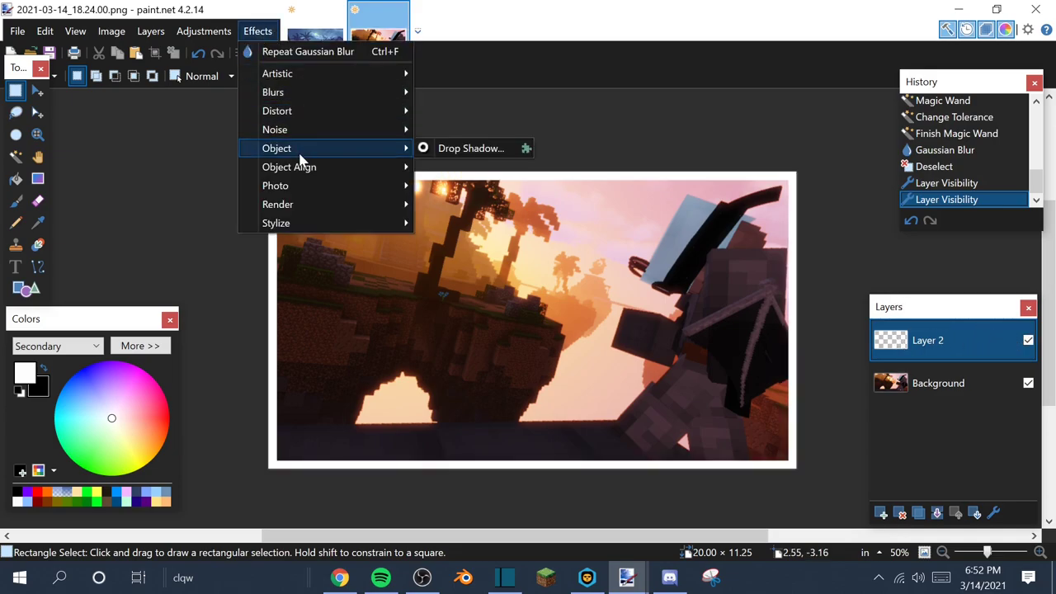
pyautogui.click(462, 154)
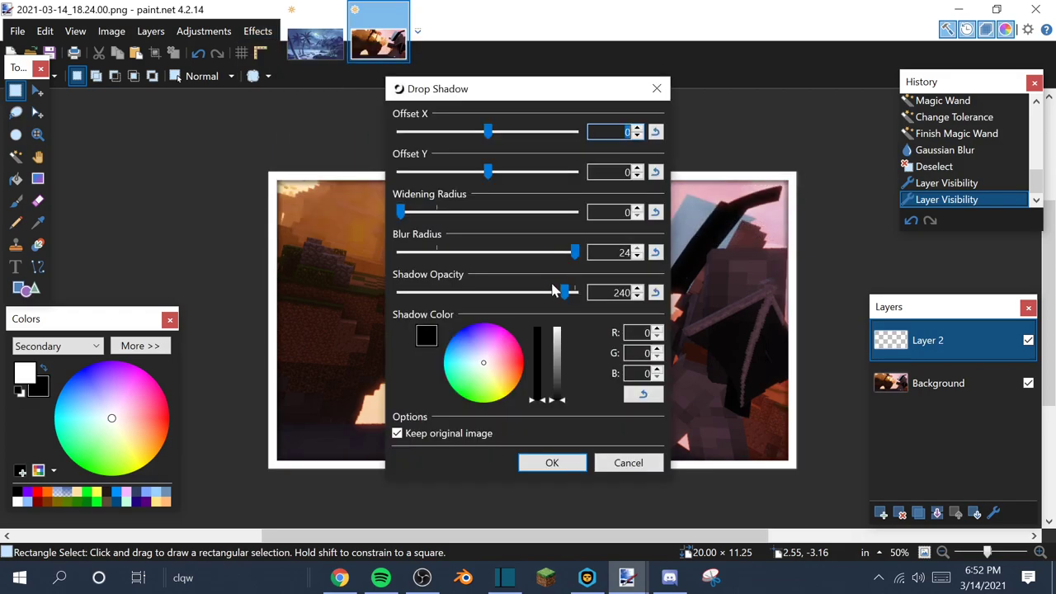
pyautogui.moveTo(565, 297); pyautogui.dragTo(569, 295)
pyautogui.click(547, 464)
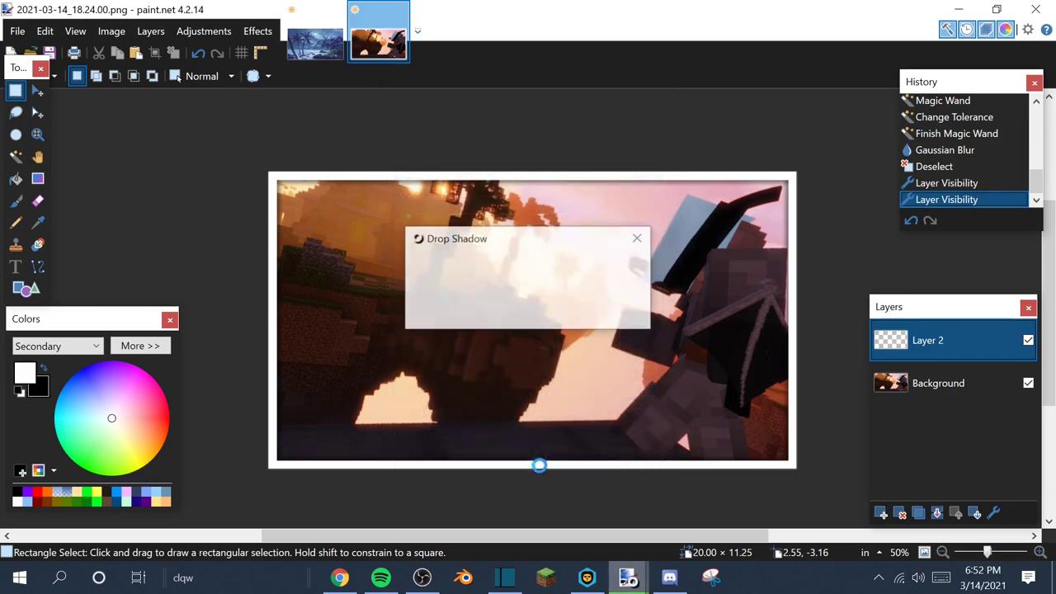
pyautogui.click(257, 35)
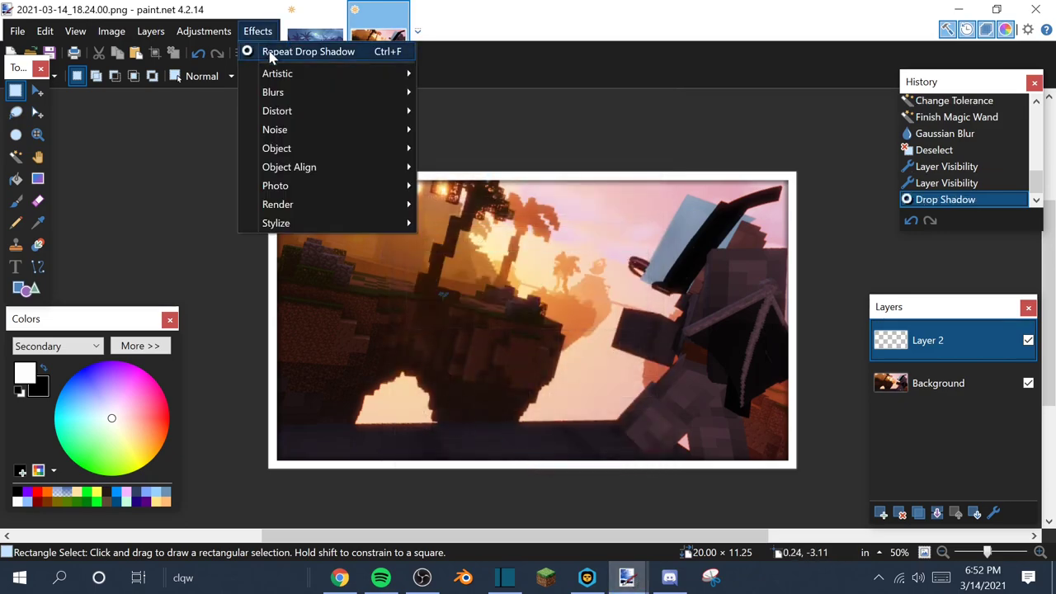
pyautogui.click(270, 52)
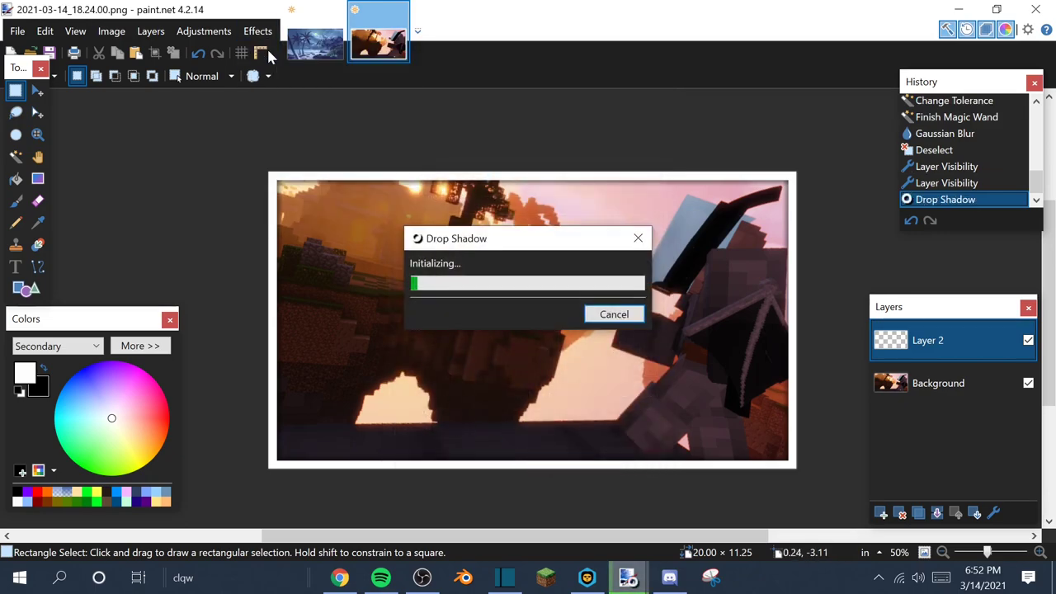
# Magic Wand select the white frame border on Layer 2 and delete it.
pyautogui.click(17, 158)
pyautogui.click(271, 193)
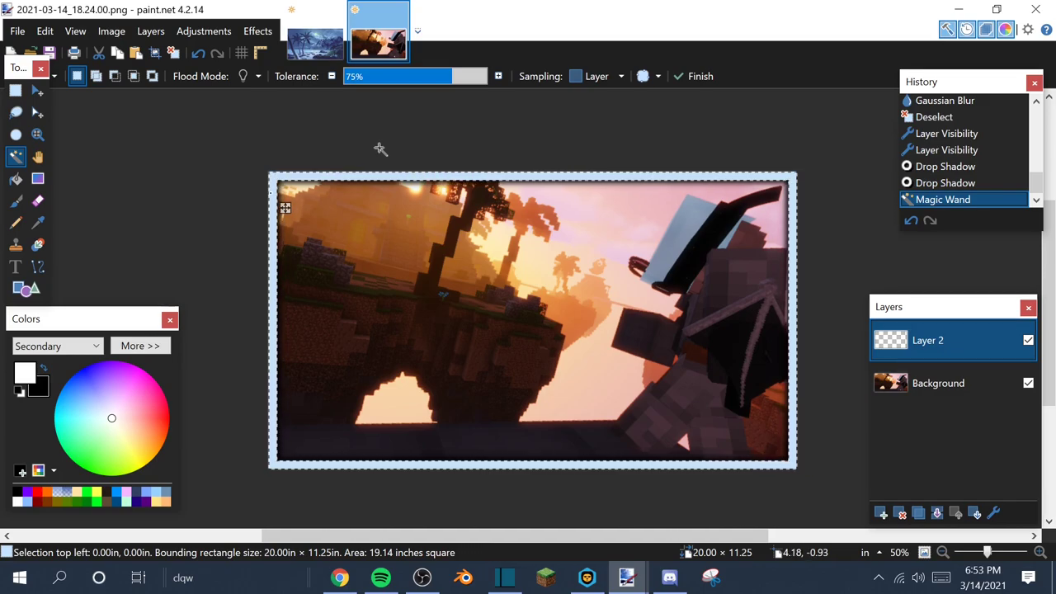
pyautogui.press('Delete')
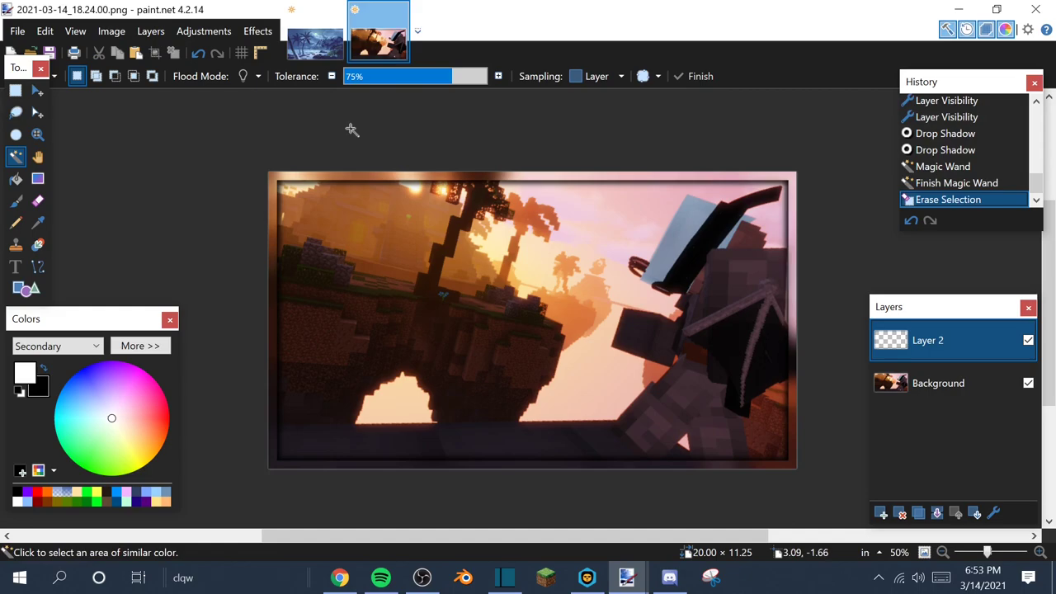
# Brighten the Background layer with a raised luminosity Curves adjustment.
pyautogui.click(917, 384)
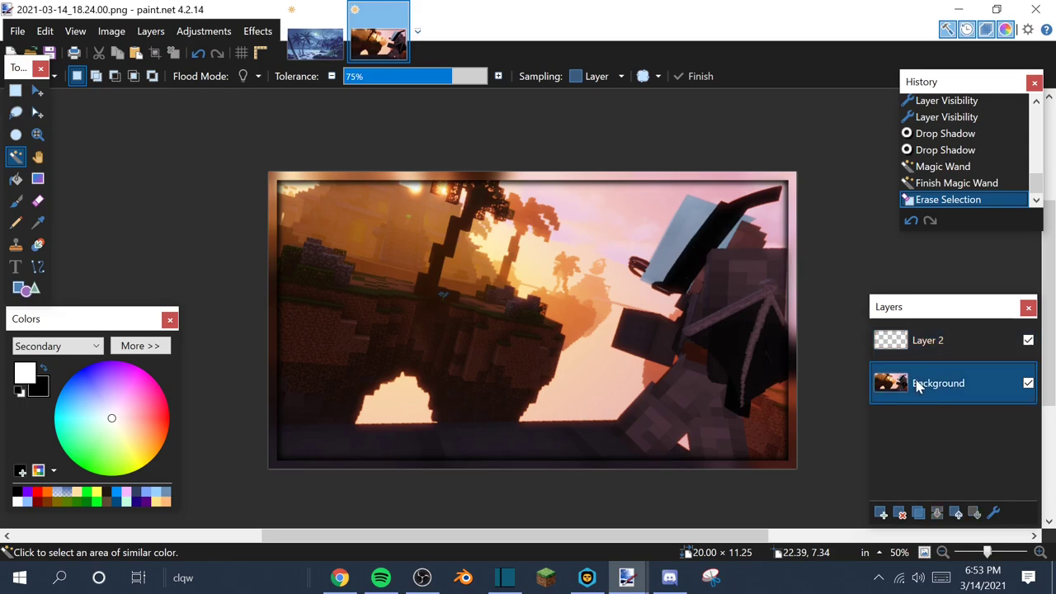
pyautogui.click(14, 91)
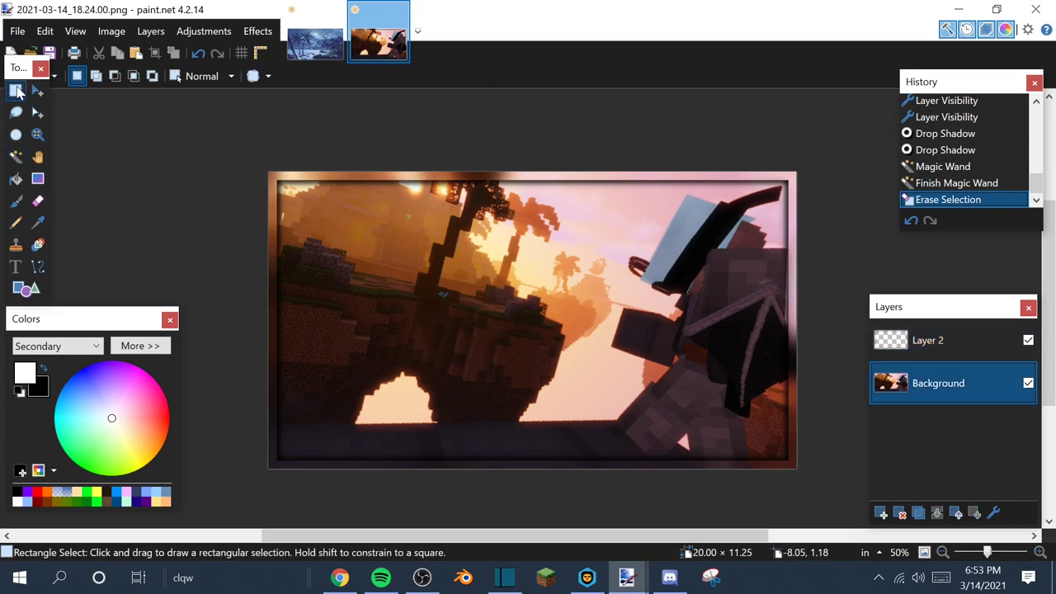
pyautogui.click(207, 31)
pyautogui.click(213, 126)
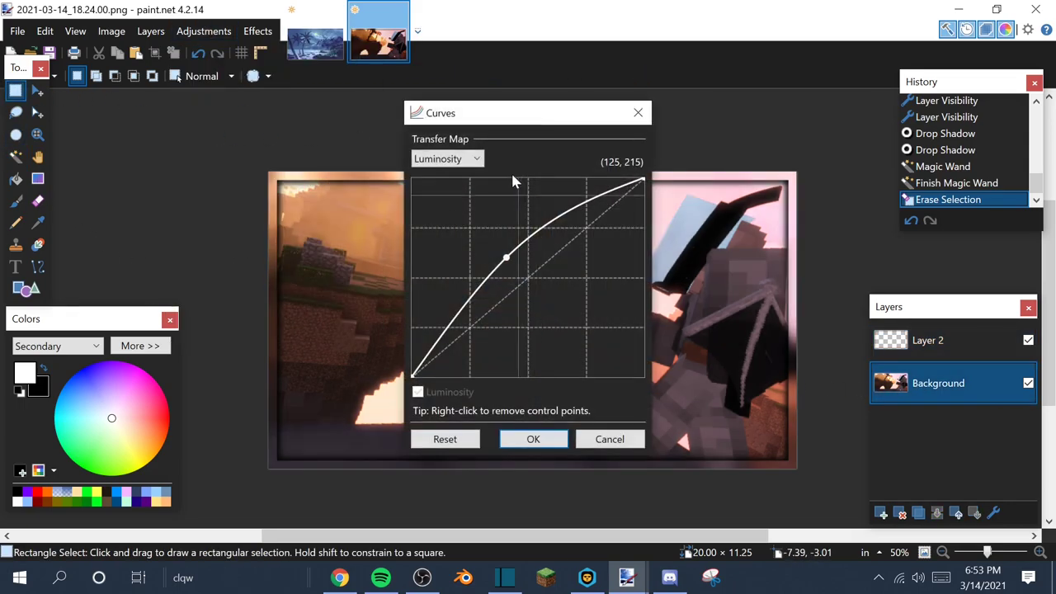
pyautogui.moveTo(525, 125); pyautogui.dragTo(171, 149)
pyautogui.moveTo(149, 281); pyautogui.dragTo(136, 283)
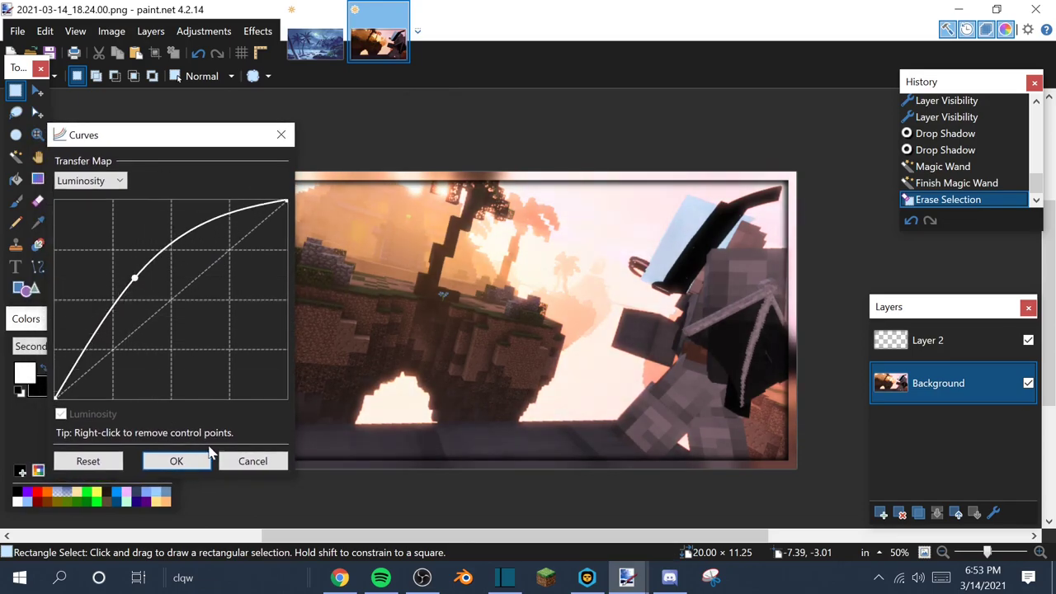
pyautogui.press('Return')
pyautogui.click(203, 31)
# Apply a second Curves adjustment in RGB mode with the midpoint lifted.
pyautogui.click(213, 123)
pyautogui.click(441, 160)
pyautogui.click(429, 189)
pyautogui.moveTo(530, 280); pyautogui.dragTo(511, 262)
pyautogui.click(534, 440)
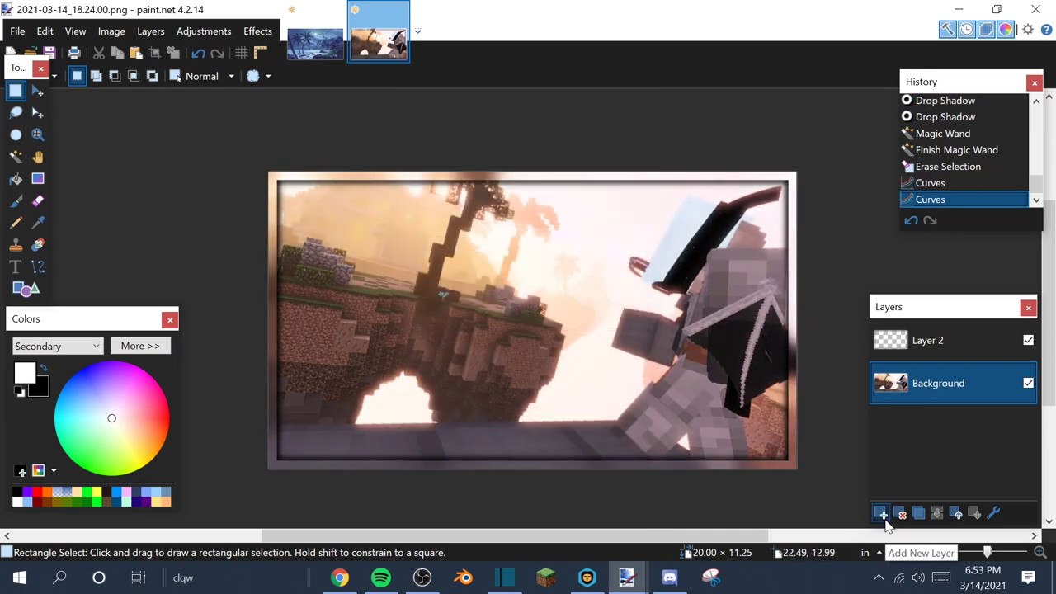
# Add a new Layer 3 and set the Text tool font to Cheri.
pyautogui.click(882, 514)
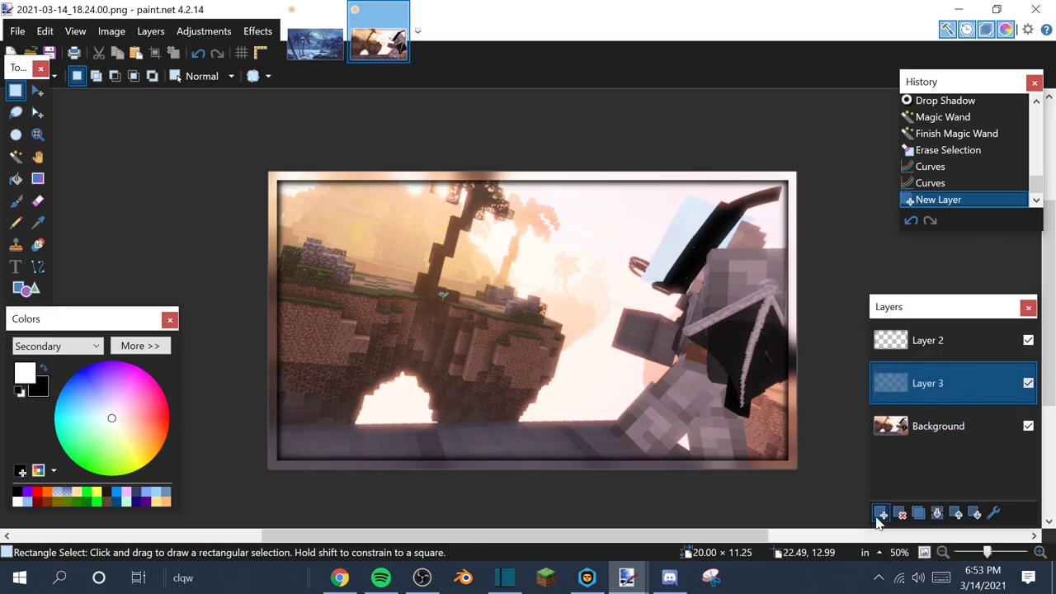
pyautogui.click(21, 269)
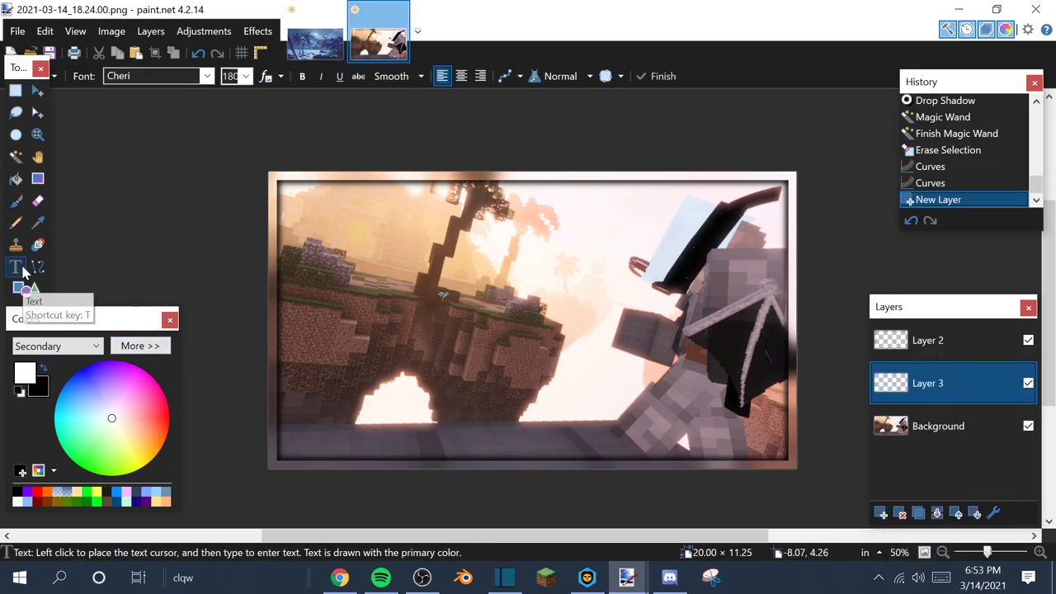
pyautogui.click(132, 76)
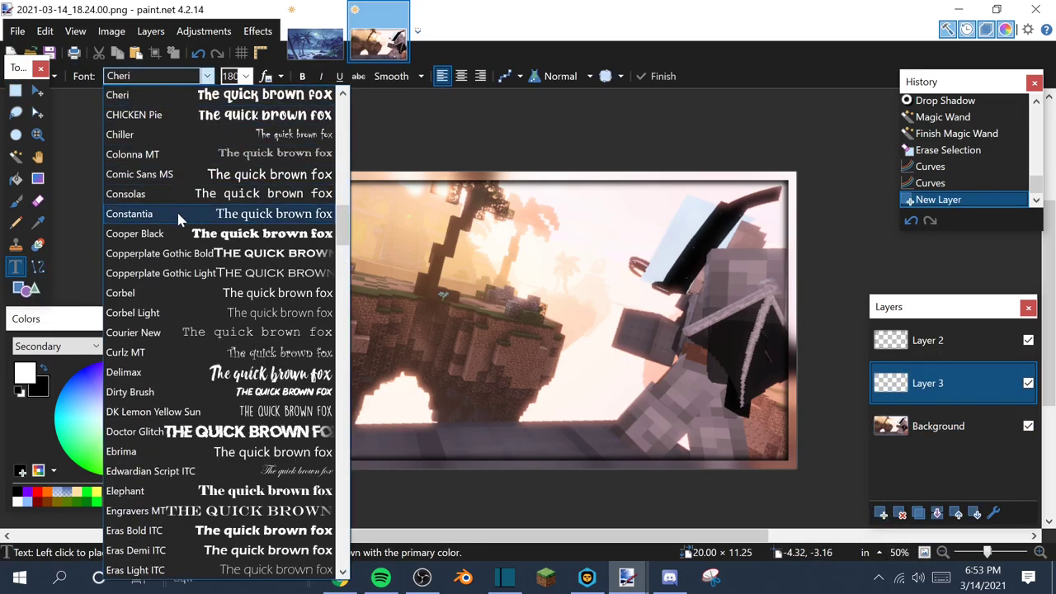
pyautogui.click(170, 72)
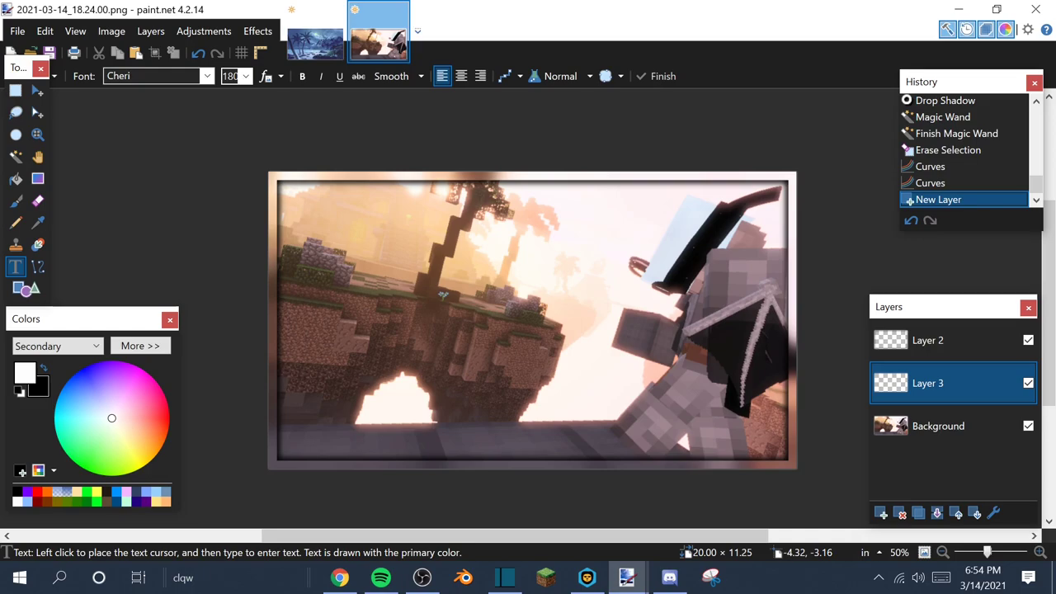
# Type 'thumbnail' and 'tutorial' as two stacked white lines across the left half.
pyautogui.click(467, 273)
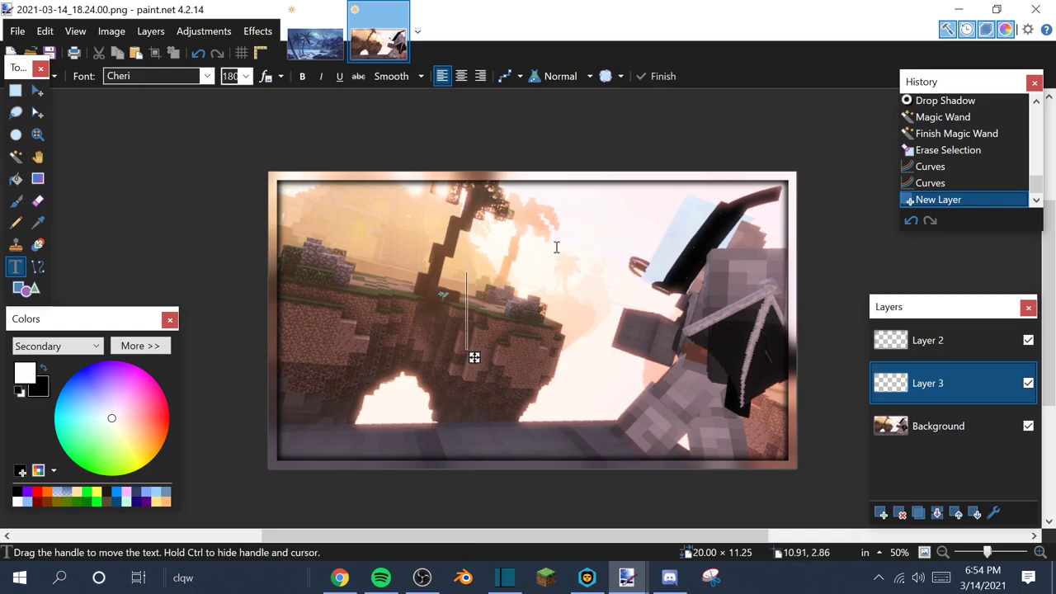
pyautogui.write('thu')
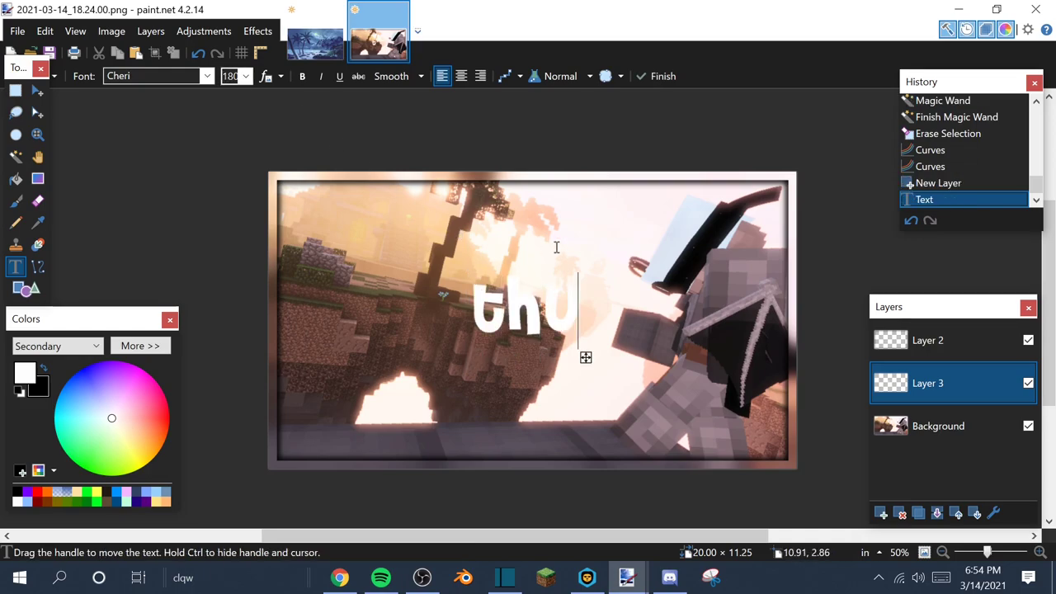
pyautogui.write('mbnai')
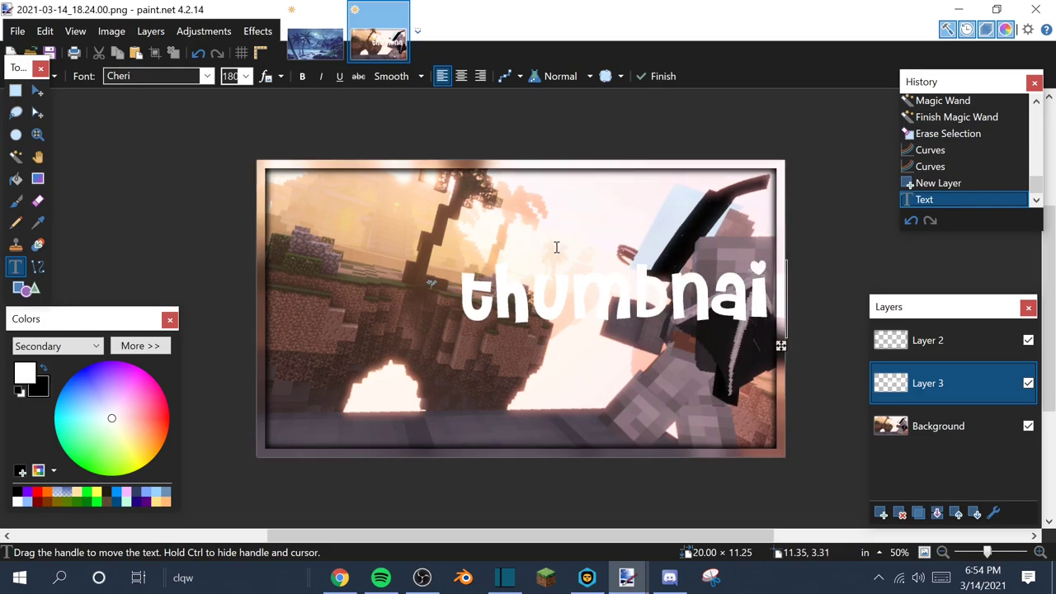
pyautogui.moveTo(781, 347); pyautogui.dragTo(600, 311)
pyautogui.write('tutorial')
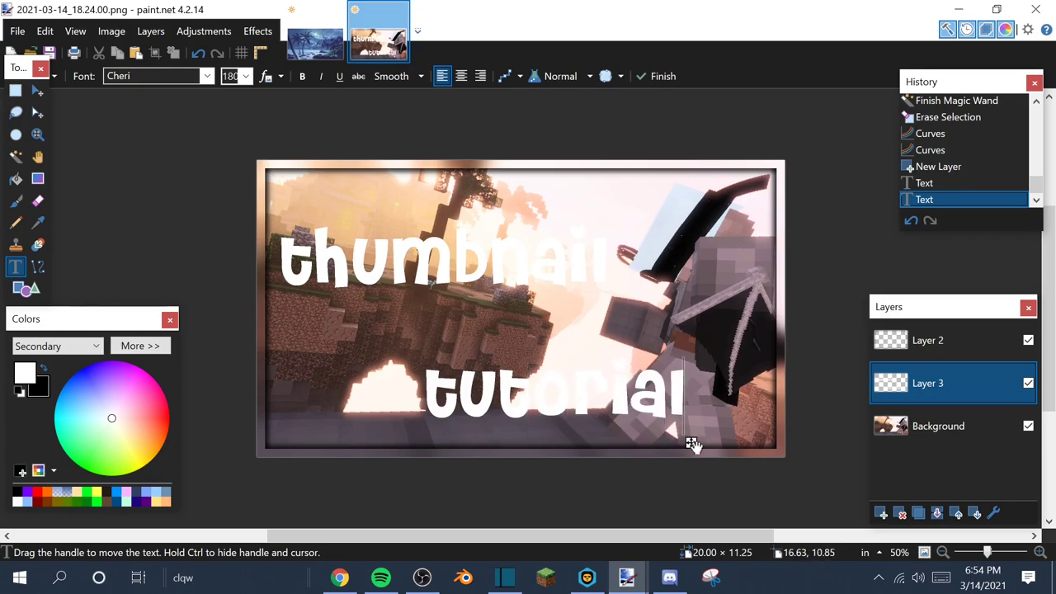
pyautogui.moveTo(691, 443); pyautogui.dragTo(582, 407)
# Tilt the 'thumbnail' word slightly and the 'tutorial' word by about 2.5 degrees.
pyautogui.click(15, 91)
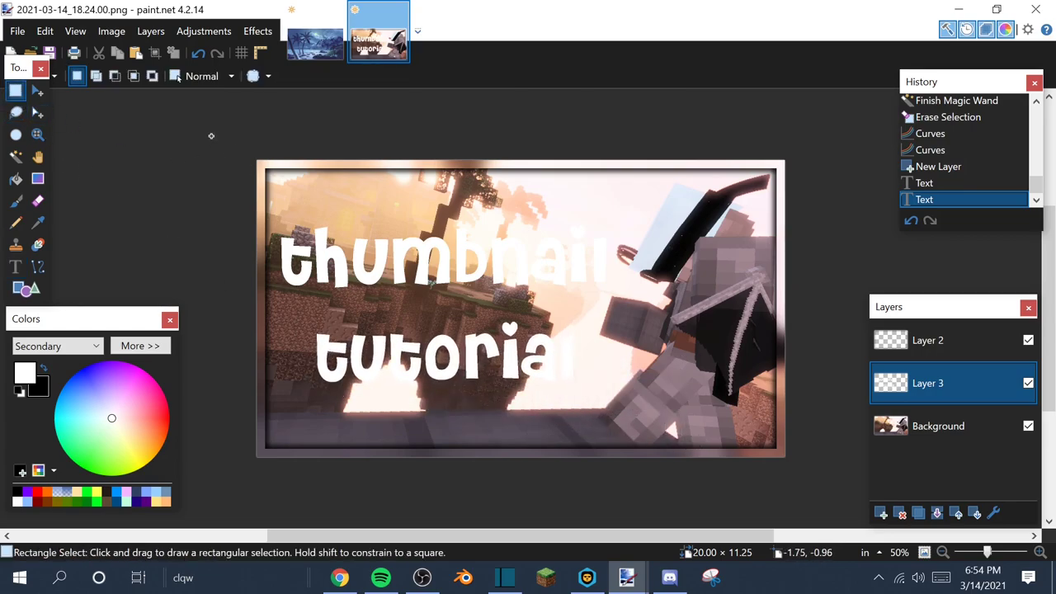
pyautogui.moveTo(251, 163); pyautogui.dragTo(627, 304)
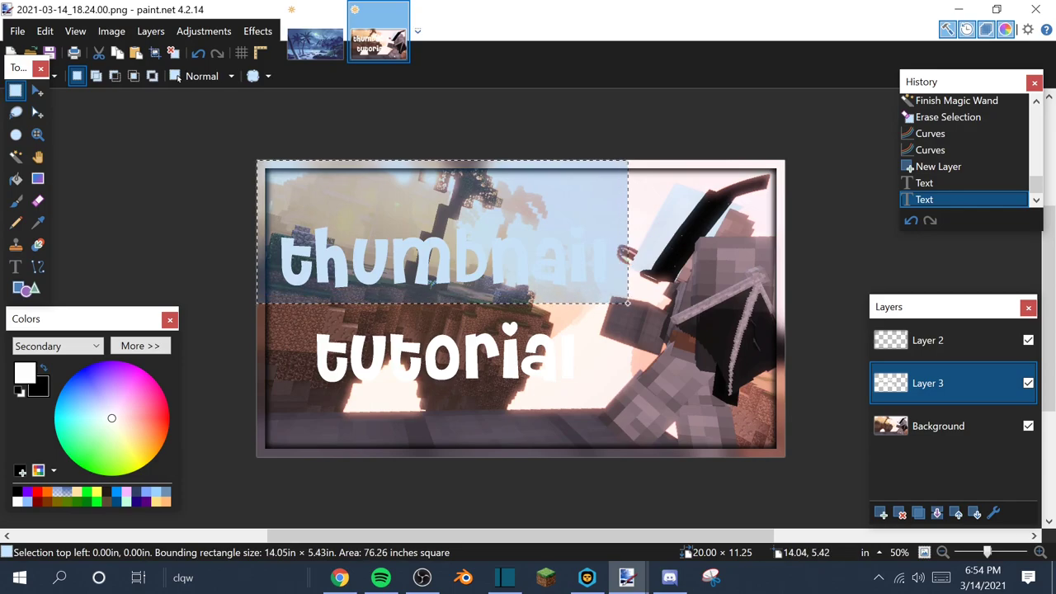
pyautogui.click(38, 91)
pyautogui.moveTo(245, 157); pyautogui.dragTo(249, 144)
pyautogui.click(15, 91)
pyautogui.moveTo(279, 442); pyautogui.dragTo(615, 319)
pyautogui.click(37, 90)
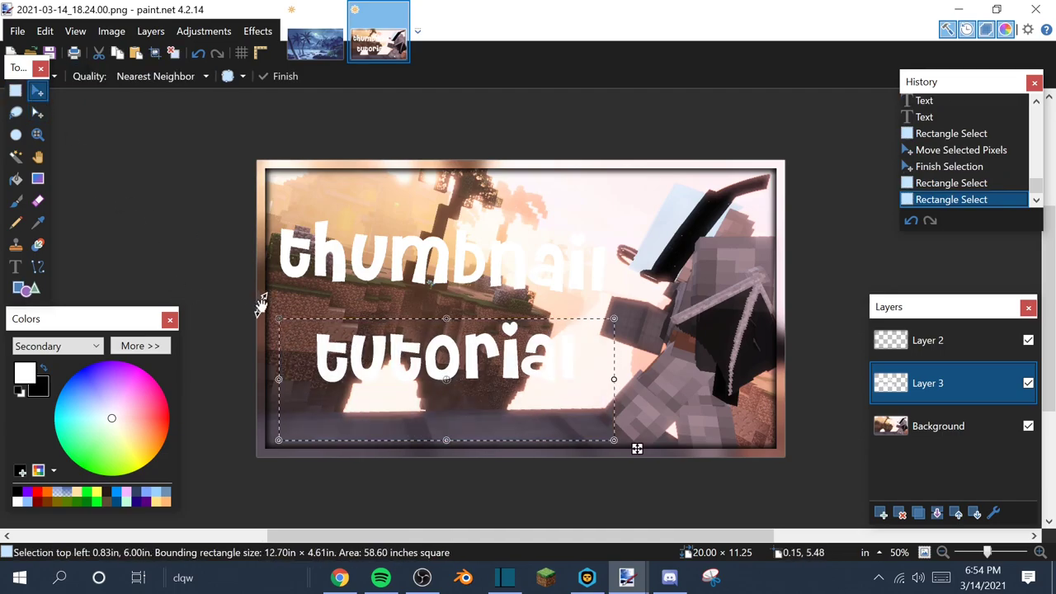
pyautogui.moveTo(259, 305); pyautogui.dragTo(251, 312)
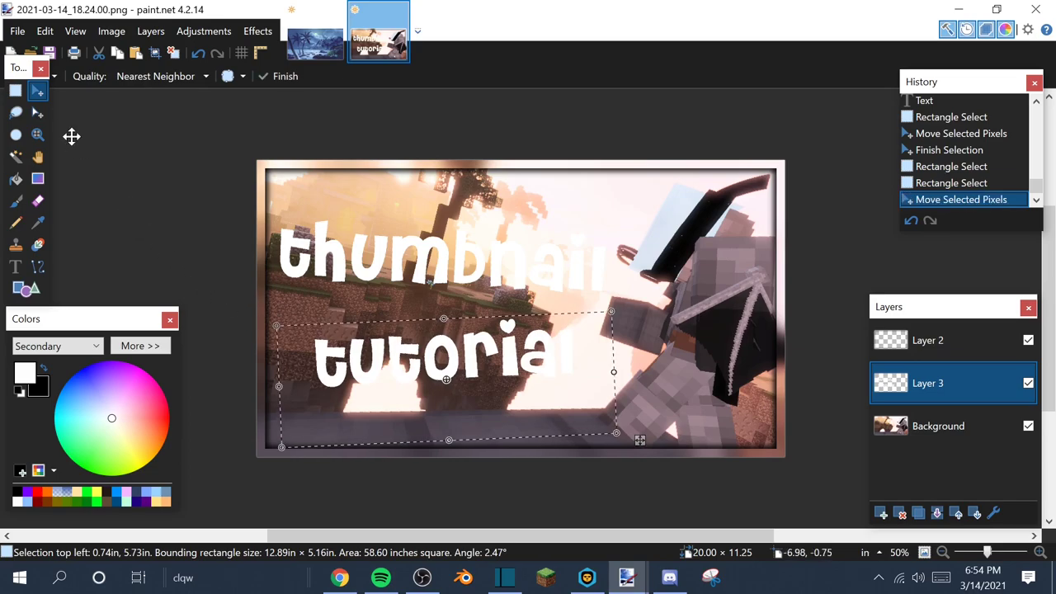
# Nudge the 'thumbnail' word down and commit its new position.
pyautogui.click(15, 90)
pyautogui.click(262, 189)
pyautogui.moveTo(368, 221); pyautogui.dragTo(642, 295)
pyautogui.click(37, 90)
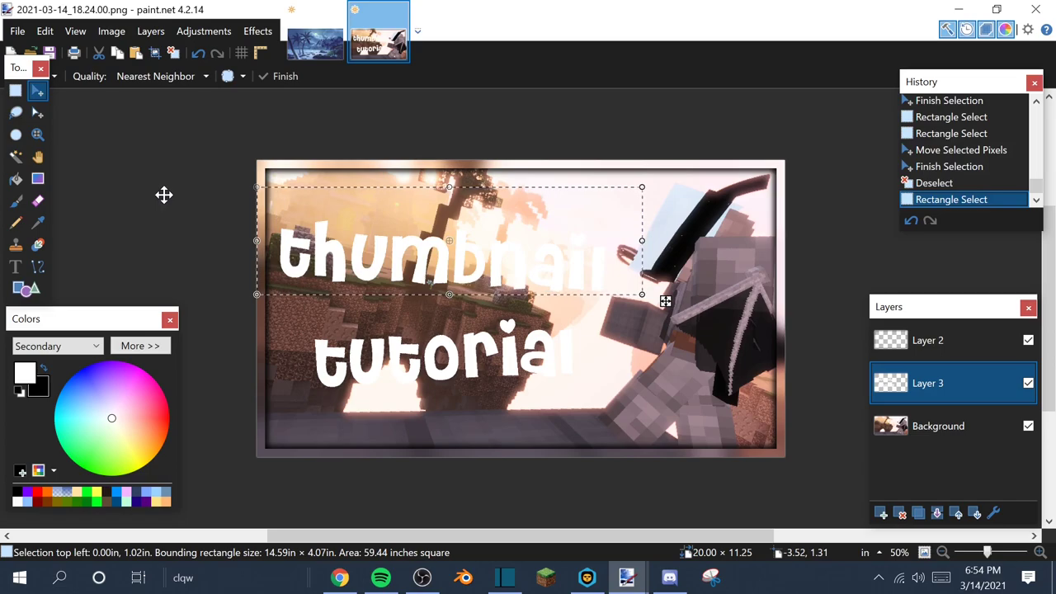
pyautogui.press('Down')
pyautogui.press('Down')
pyautogui.press('Down')
pyautogui.press('Down')
pyautogui.press('Down')
pyautogui.press('Down')
pyautogui.press('Down')
pyautogui.press('Down')
pyautogui.press('Down')
pyautogui.press('Down')
pyautogui.press('Down')
pyautogui.press('Down')
pyautogui.press('Down')
pyautogui.press('Down')
pyautogui.press('Down')
pyautogui.press('Down')
pyautogui.press('Down')
pyautogui.press('Down')
pyautogui.press('Down')
pyautogui.press('Down')
pyautogui.press('Down')
pyautogui.press('Down')
pyautogui.press('Down')
pyautogui.press('Down')
pyautogui.press('Down')
pyautogui.press('Down')
pyautogui.press('Down')
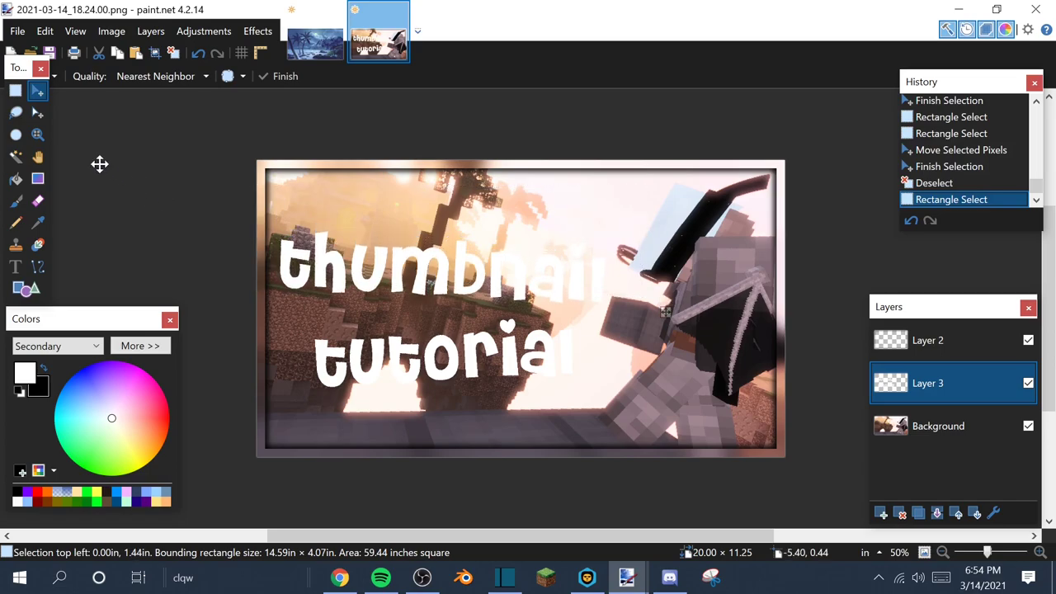
pyautogui.hotkey('ctrl', 'd')
pyautogui.press('s')
# Reposition both words together into a tighter block on the left side and deselect.
pyautogui.moveTo(257, 196); pyautogui.dragTo(652, 412)
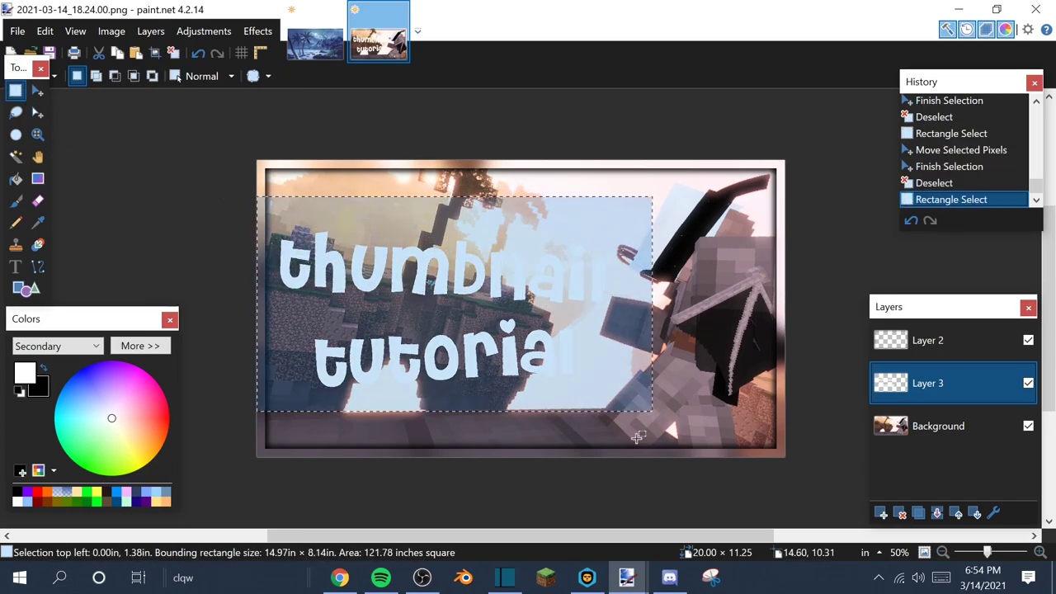
pyautogui.click(276, 450)
pyautogui.moveTo(275, 452)
pyautogui.mouseDown()
pyautogui.moveTo(438, 358)
pyautogui.moveTo(608, 316)
pyautogui.mouseUp()
pyautogui.click(36, 95)
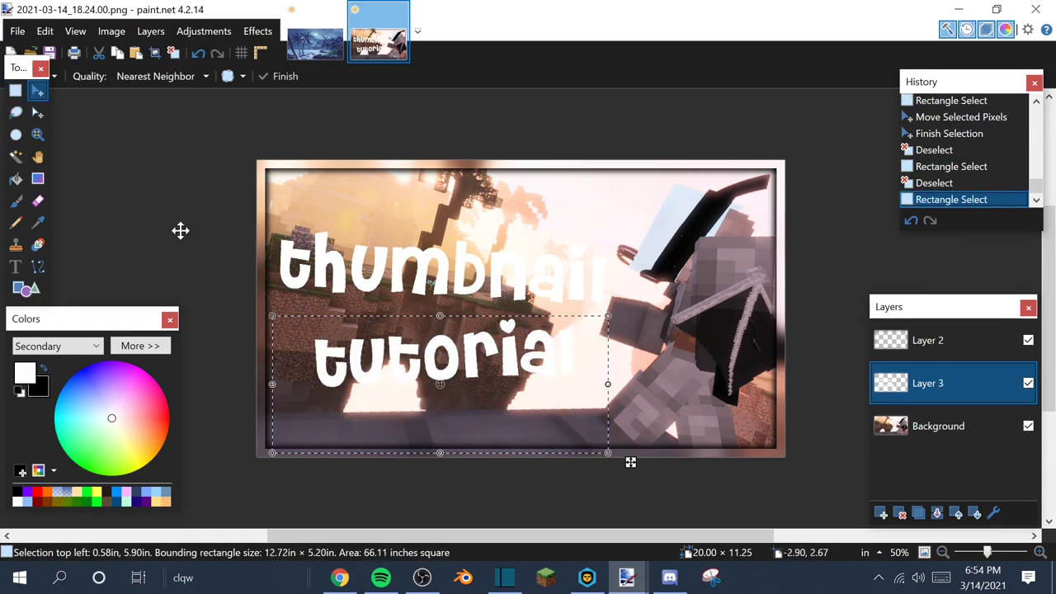
pyautogui.hotkey('ctrl', 'z')
pyautogui.hotkey('ctrl', 'z')
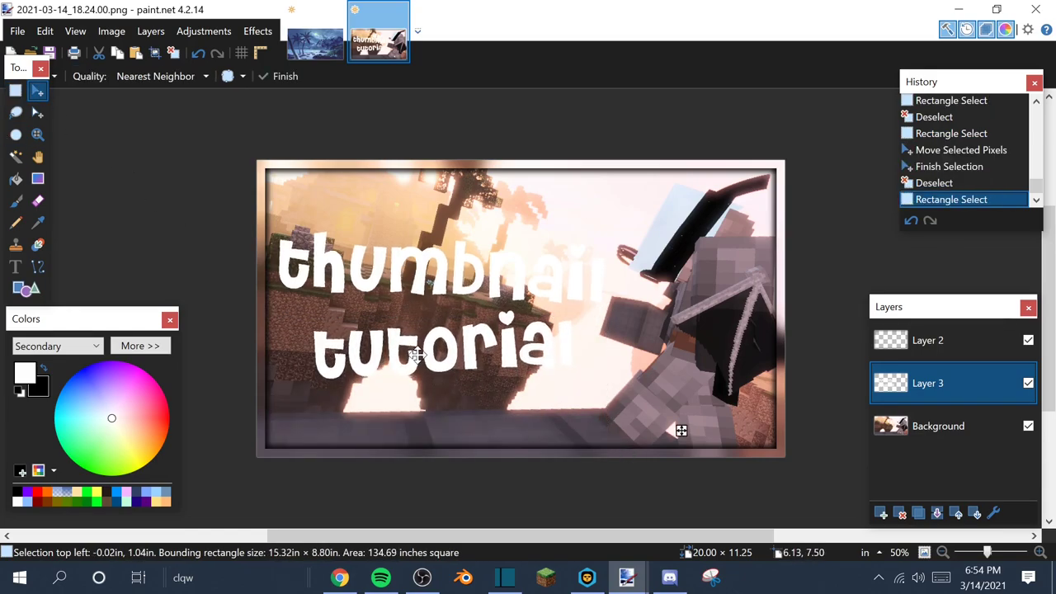
pyautogui.click(419, 356)
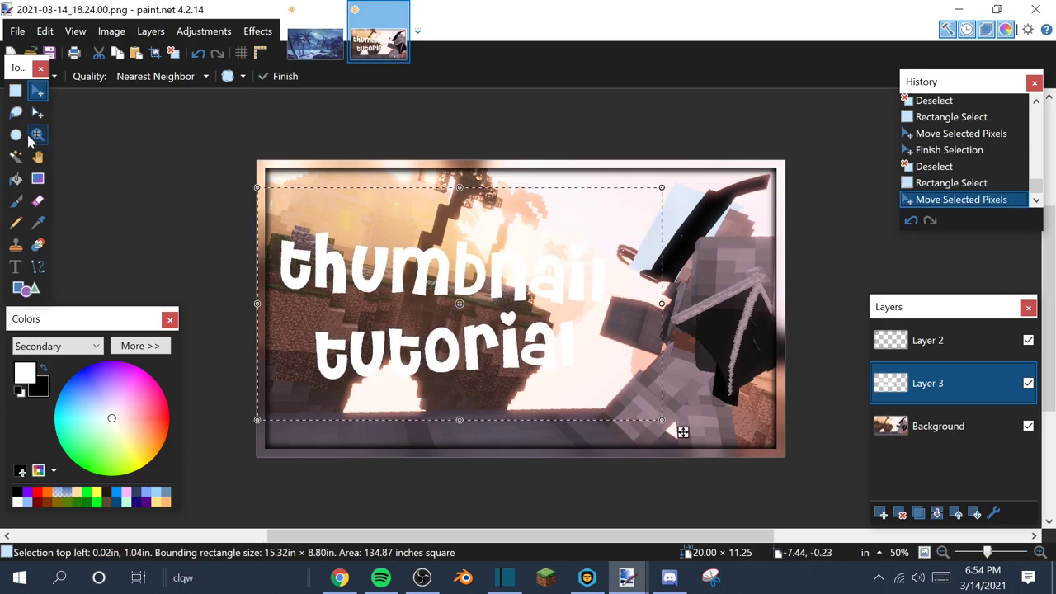
pyautogui.press('s')
pyautogui.hotkey('ctrl', 'd')
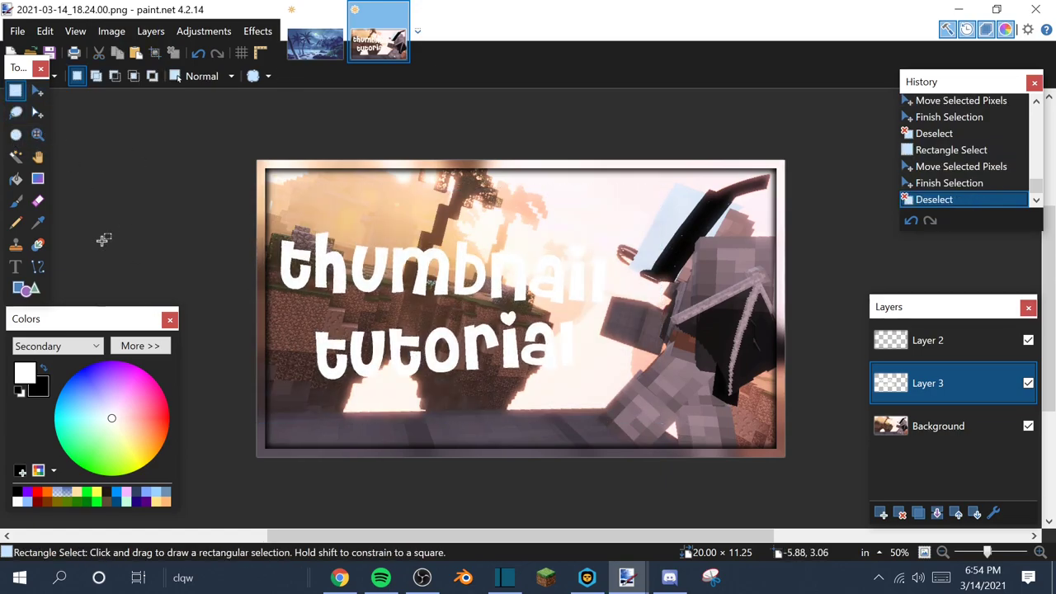
# Sample a peach primary from the sky and a greyish-brown secondary from the figure, then return to Layer 3.
pyautogui.click(39, 224)
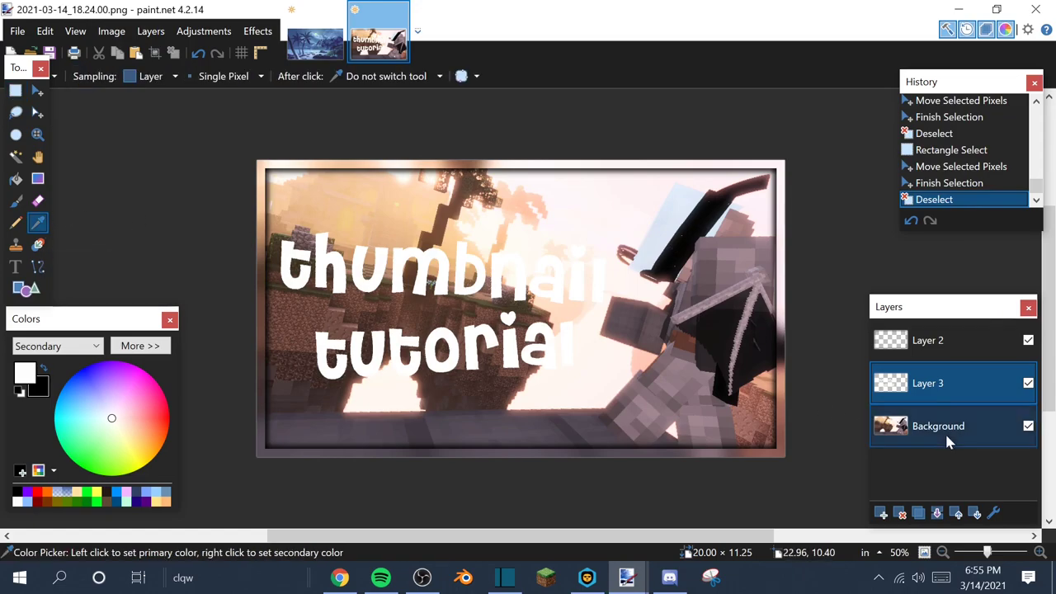
pyautogui.click(916, 433)
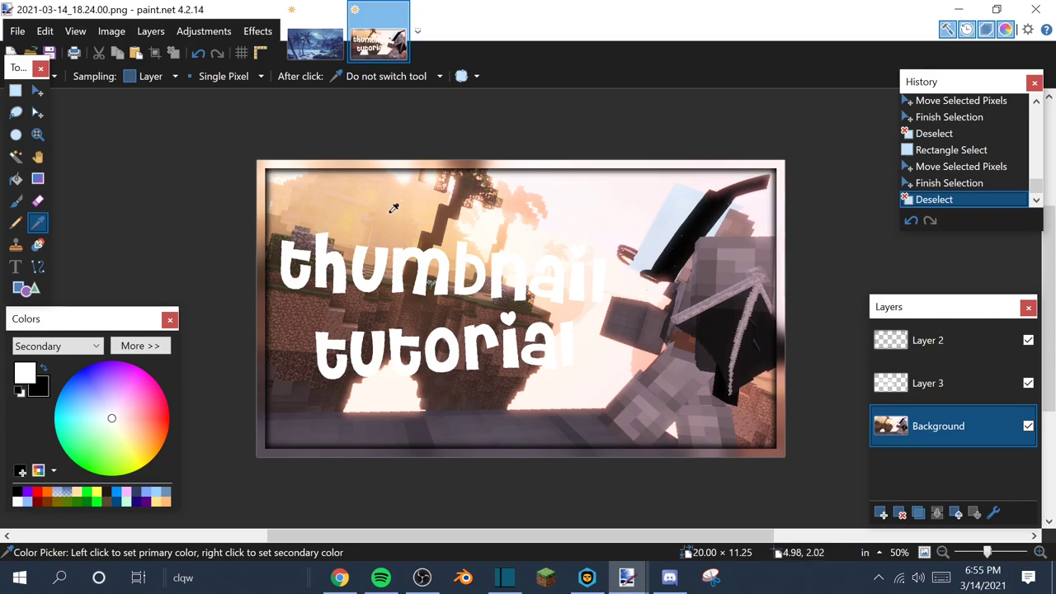
pyautogui.click(399, 182)
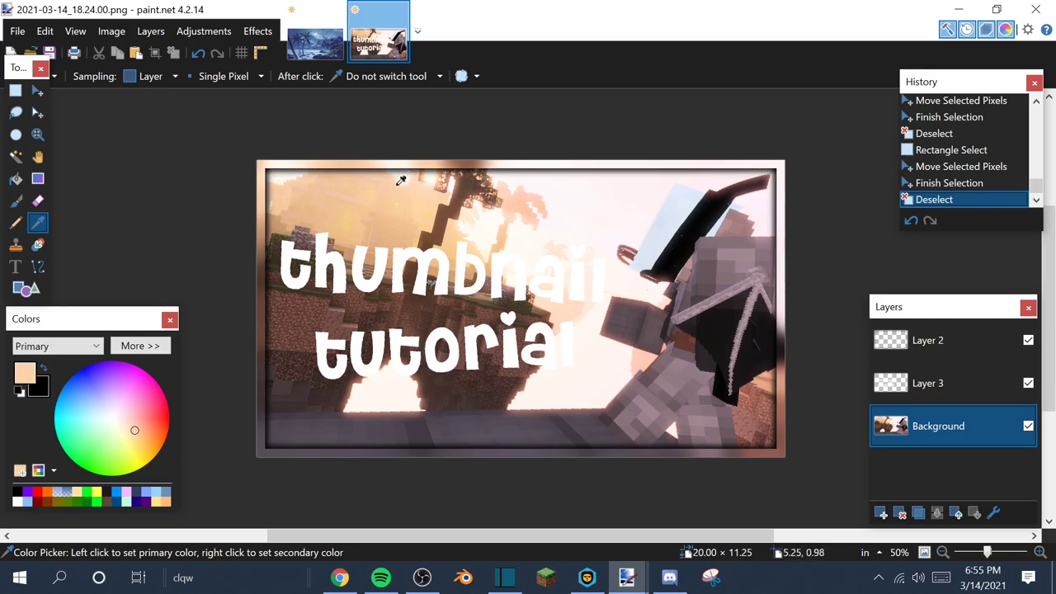
pyautogui.rightClick(673, 371)
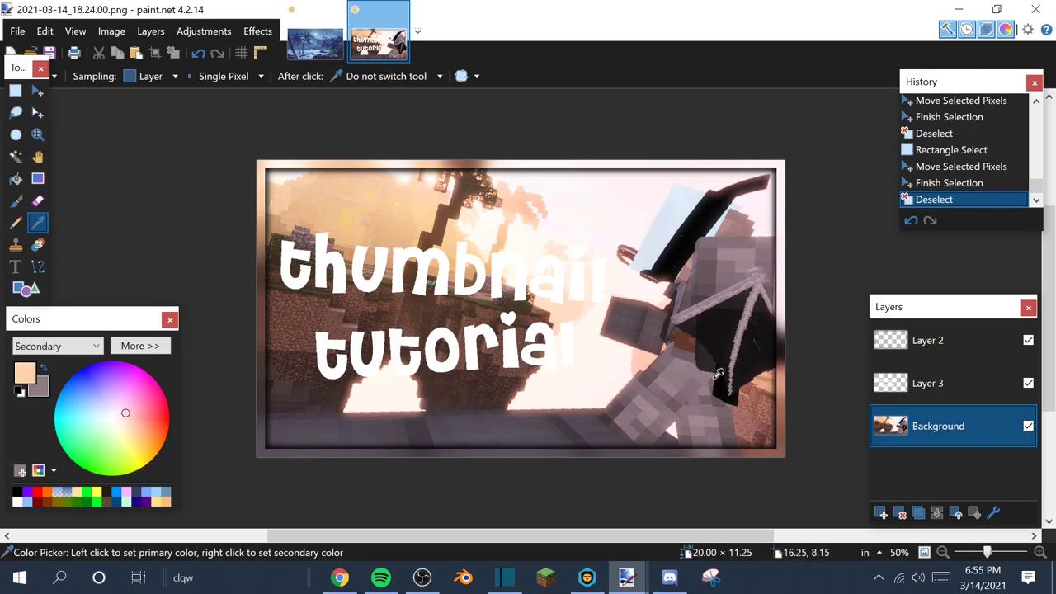
pyautogui.click(928, 390)
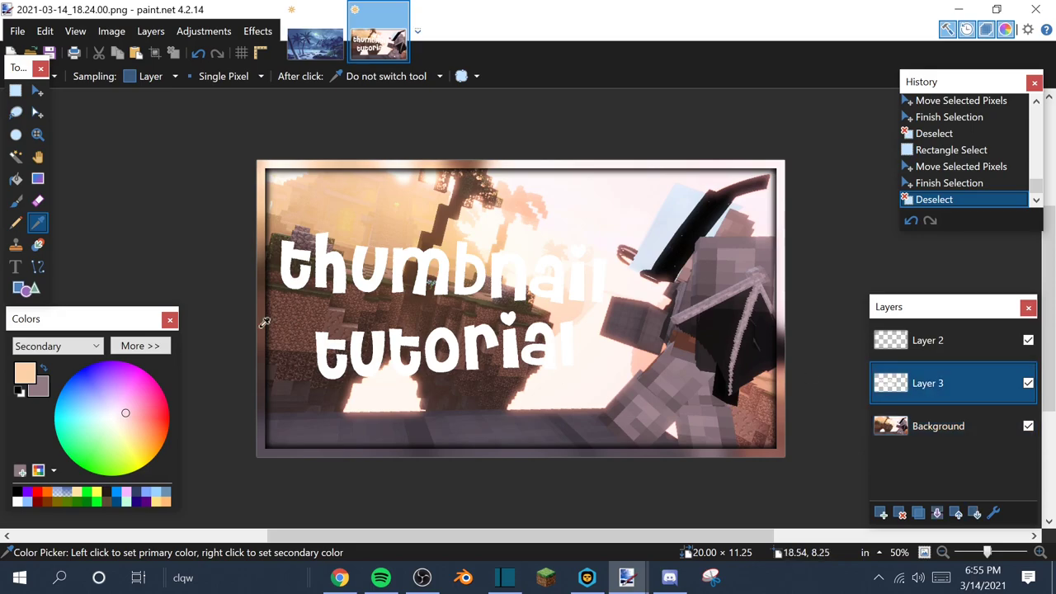
# Magic-wand select all letters of both words globally, with Tolerance raised to 99%.
pyautogui.click(16, 156)
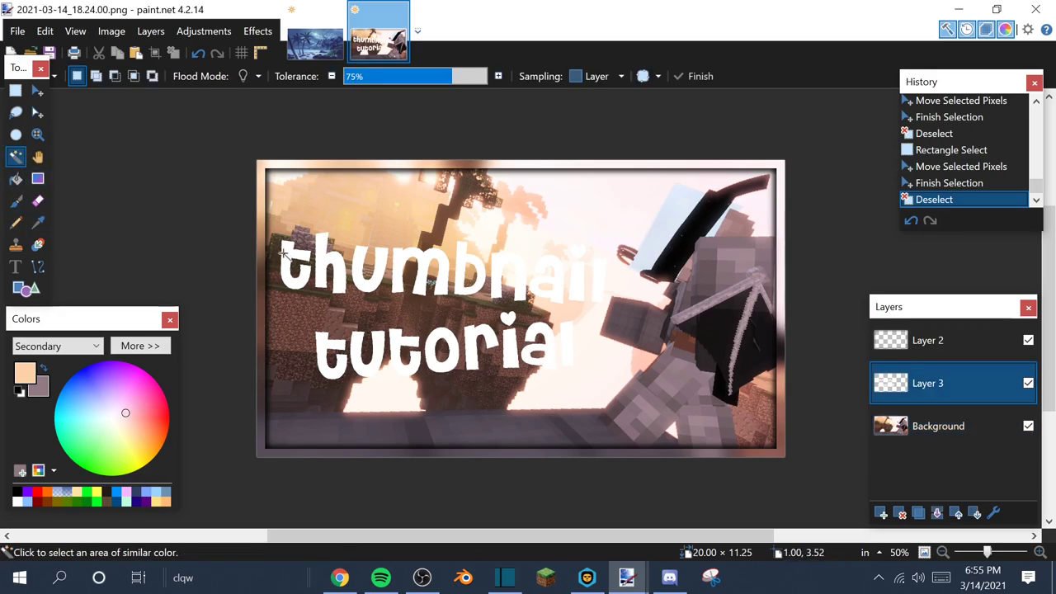
pyautogui.click(285, 257)
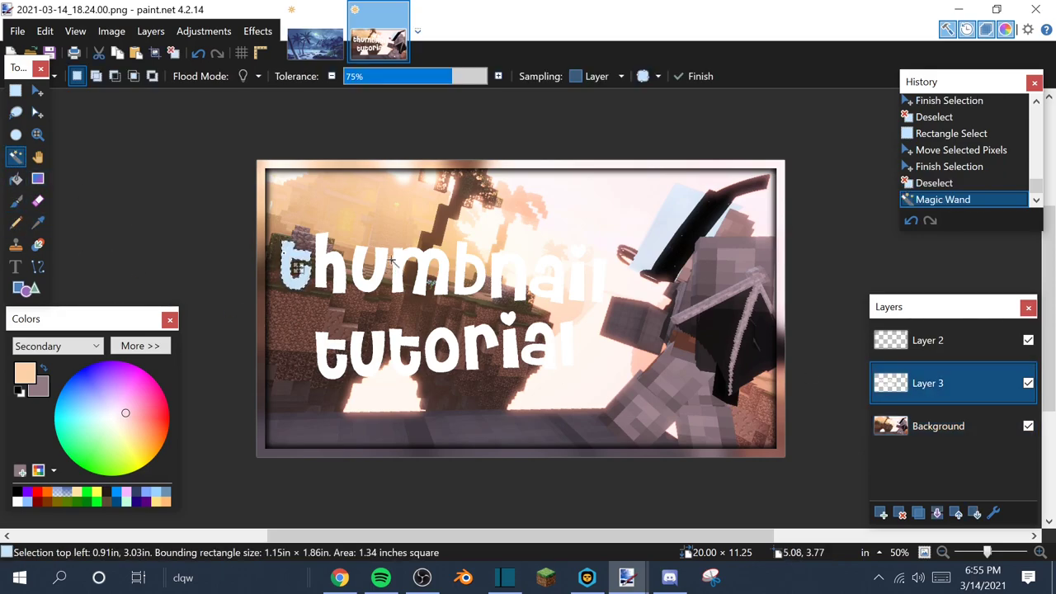
pyautogui.click(419, 269)
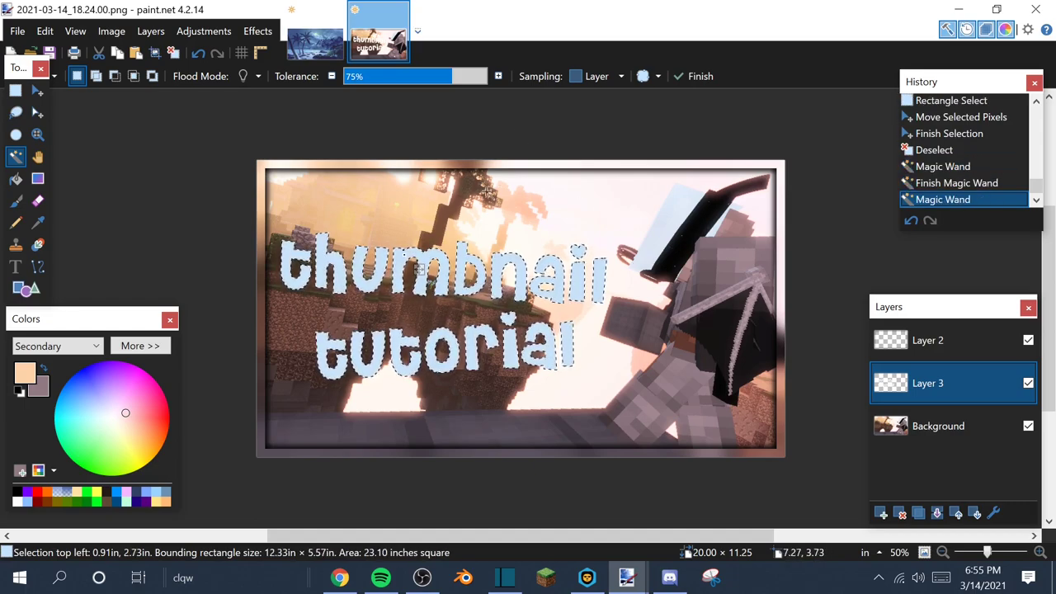
pyautogui.moveTo(446, 82); pyautogui.dragTo(490, 84)
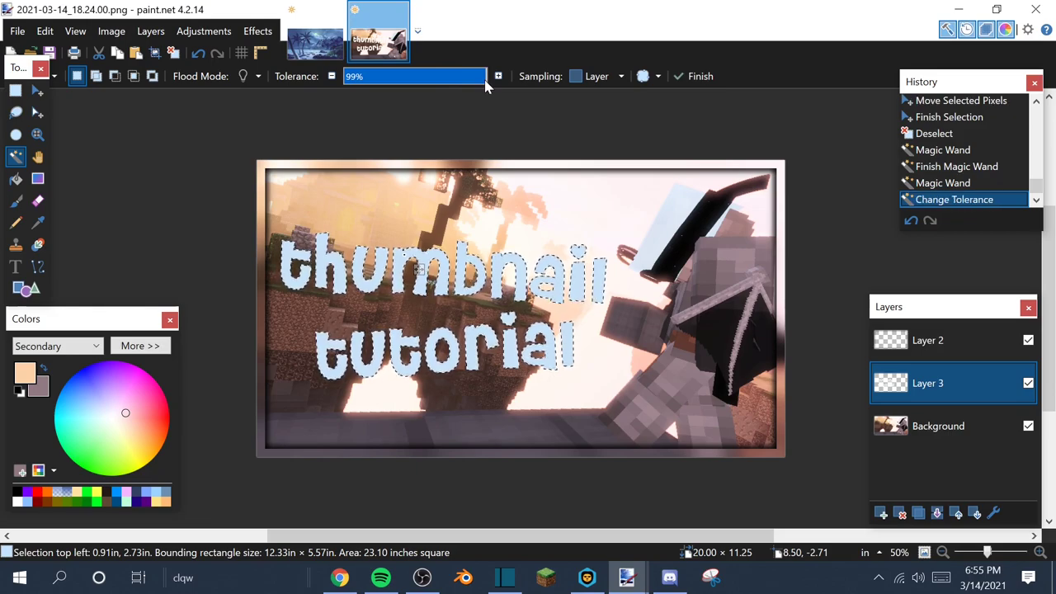
# Fill the selected letters with a peach-to-brown gradient, deselect, and repeat the Drop Shadow effect.
pyautogui.click(36, 180)
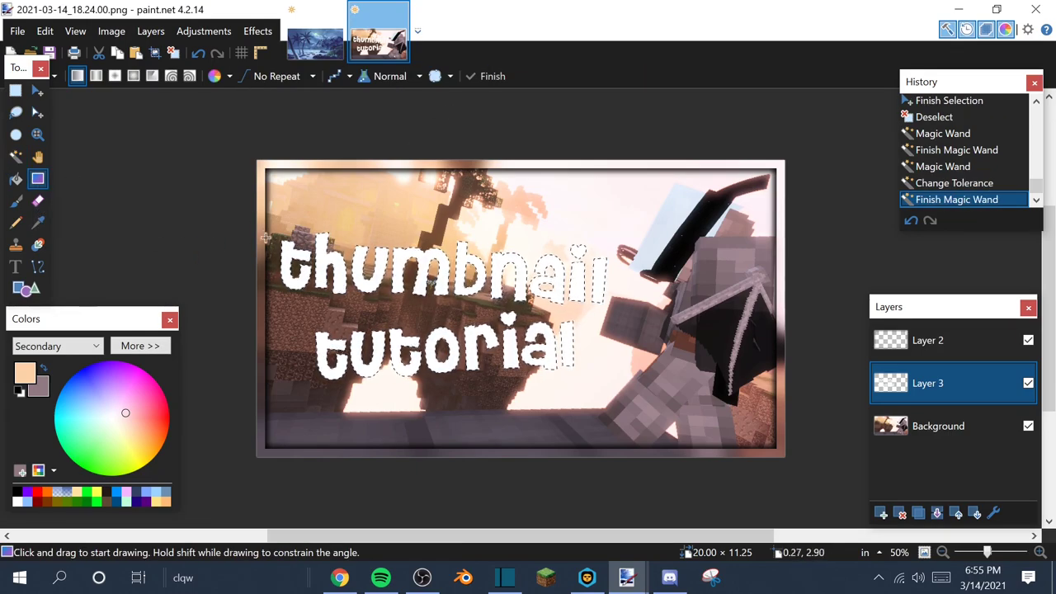
pyautogui.moveTo(276, 232); pyautogui.dragTo(631, 369)
pyautogui.press('s')
pyautogui.hotkey('ctrl', 'd')
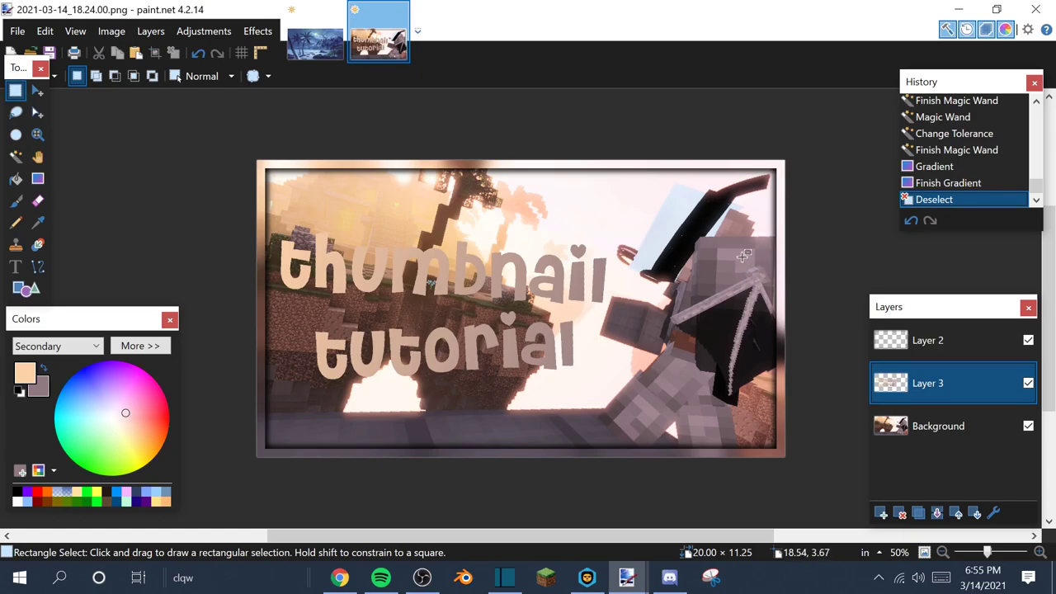
pyautogui.click(262, 33)
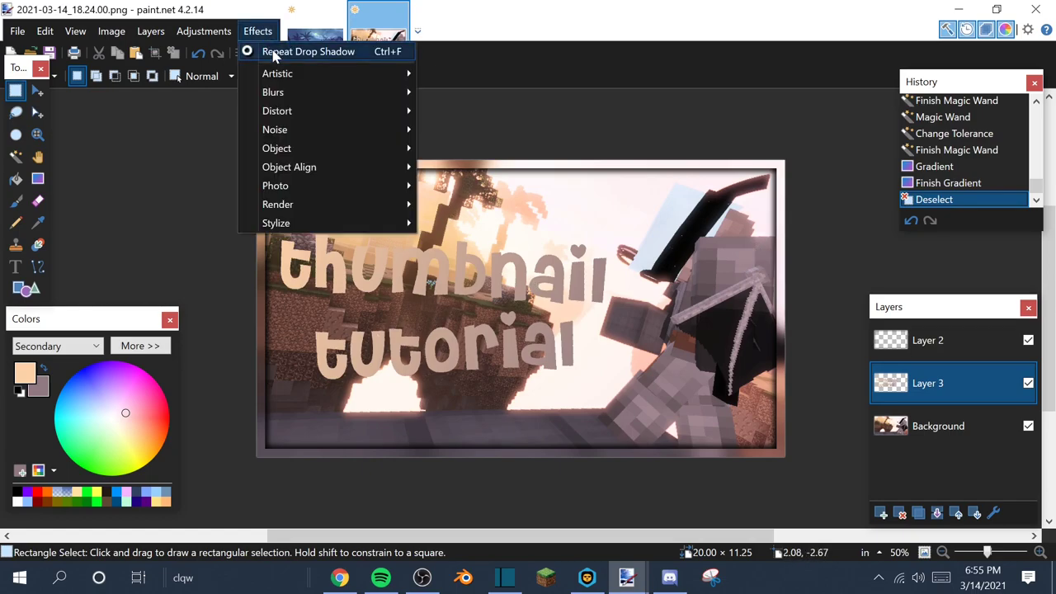
pyautogui.click(275, 53)
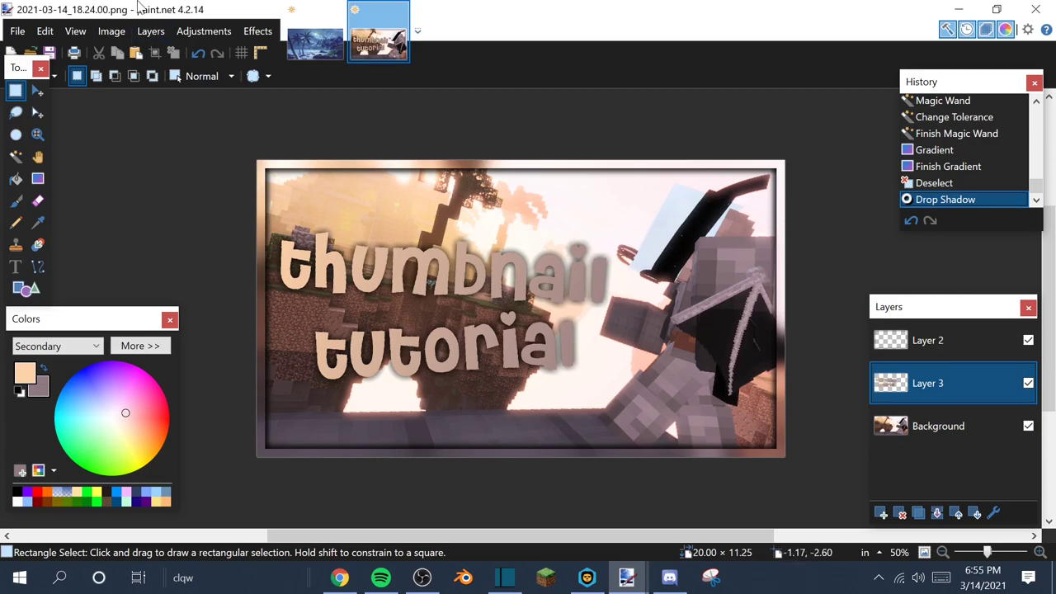
# Brighten the text with a Curves adjustment and tilt the text block slightly.
pyautogui.click(204, 31)
pyautogui.click(208, 126)
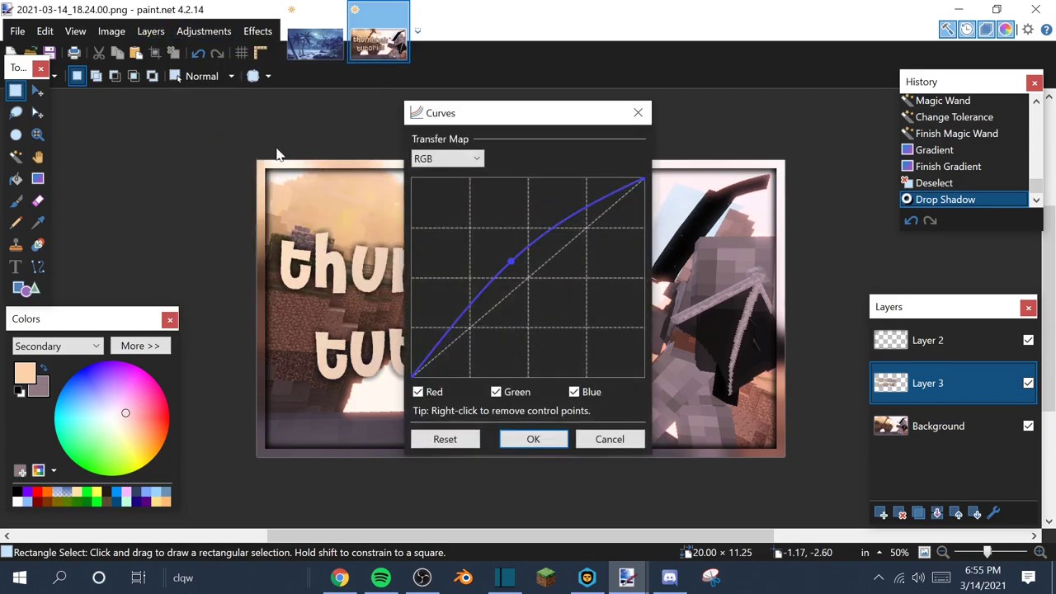
pyautogui.moveTo(503, 134); pyautogui.dragTo(838, 132)
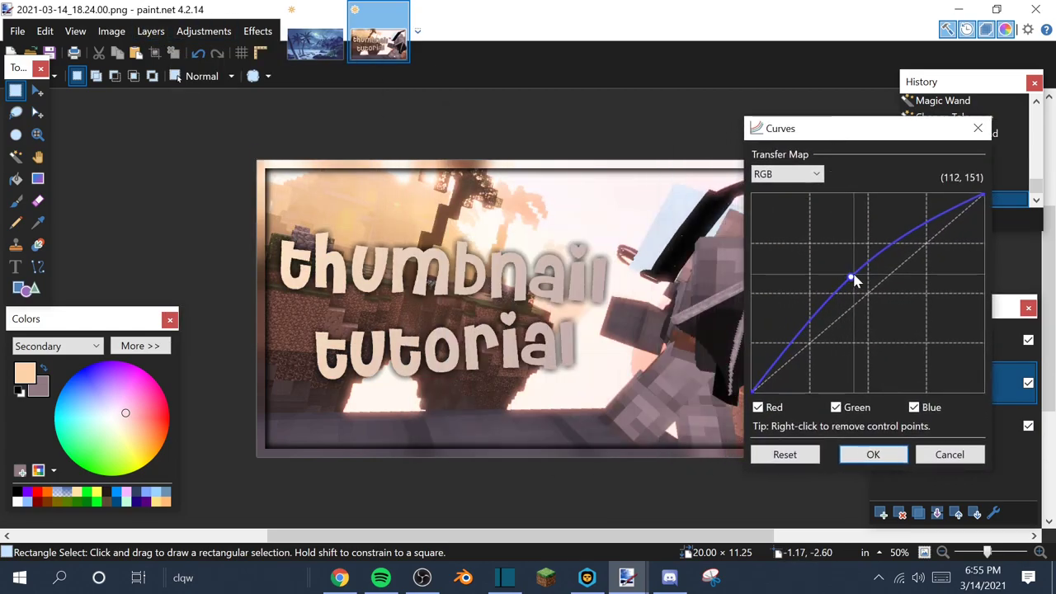
pyautogui.moveTo(853, 278); pyautogui.dragTo(838, 265)
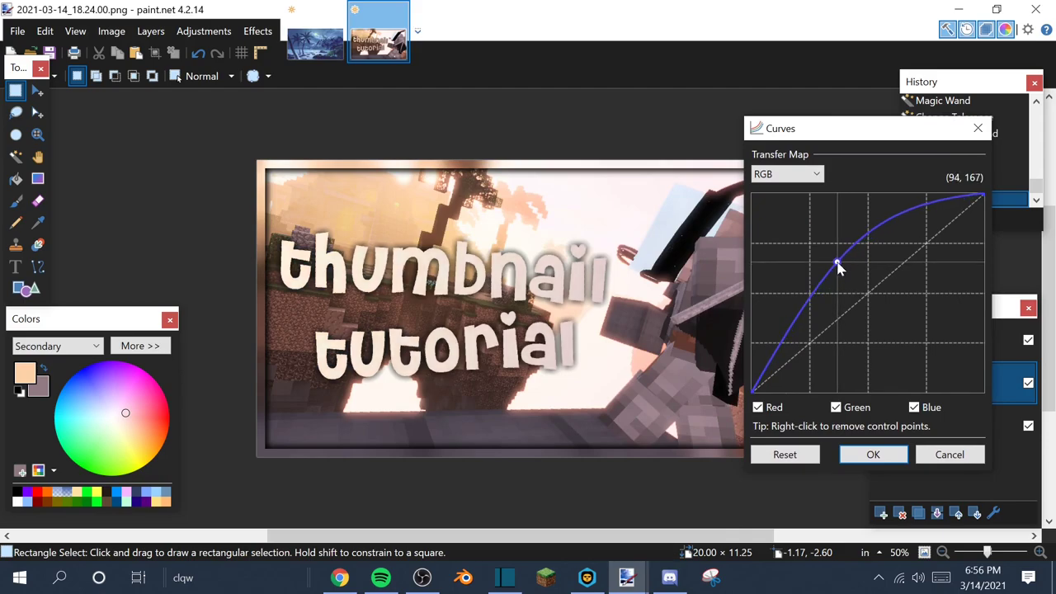
pyautogui.click(786, 174)
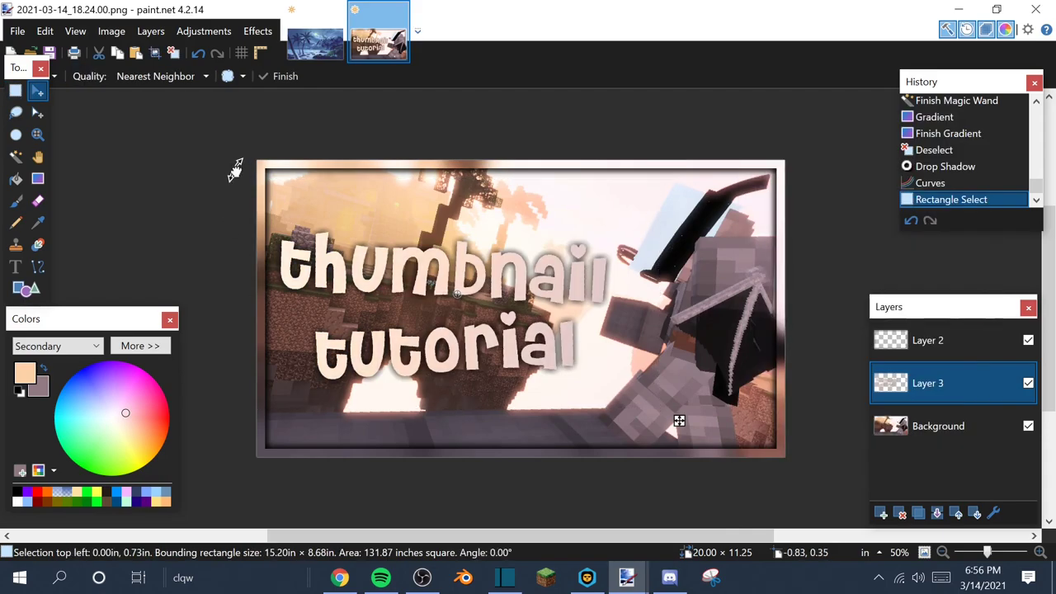
pyautogui.moveTo(236, 170); pyautogui.dragTo(229, 173)
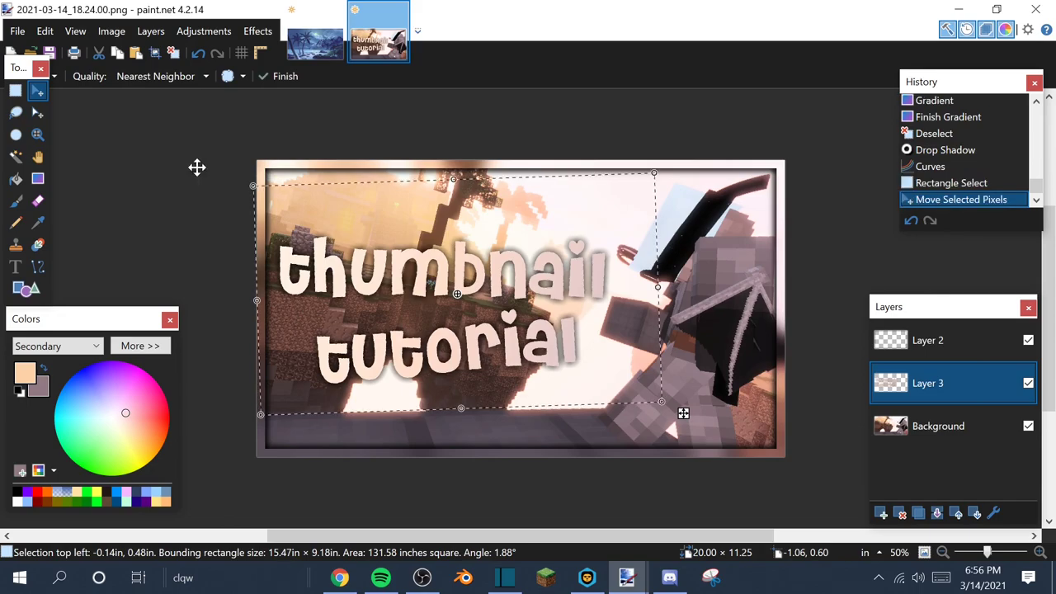
pyautogui.press('s')
pyautogui.hotkey('ctrl', 'd')
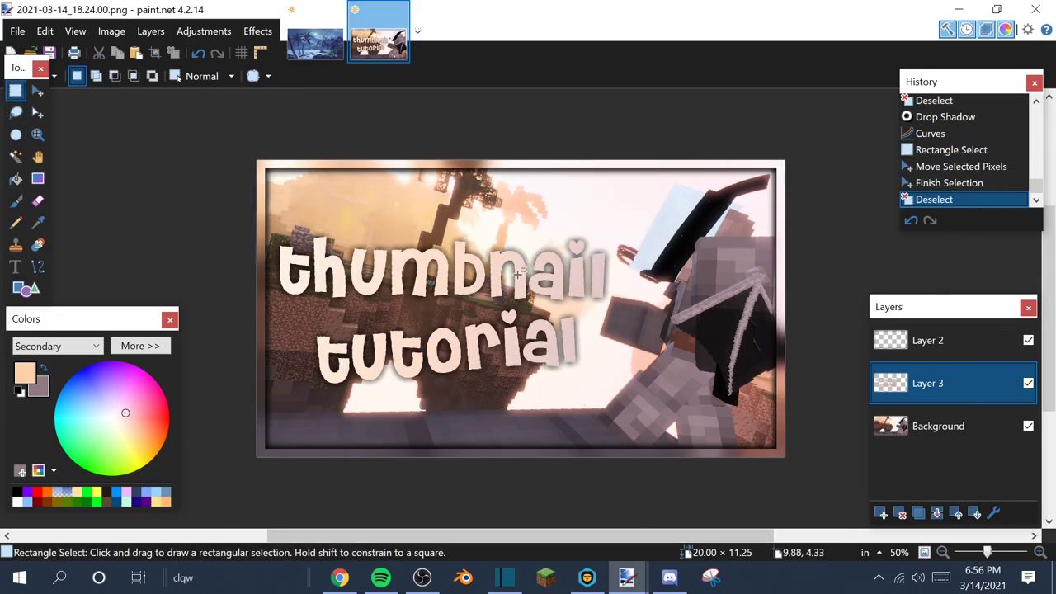
# Add a new Layer 4 above the Background and switch to a blank Chrome tab.
pyautogui.click(922, 426)
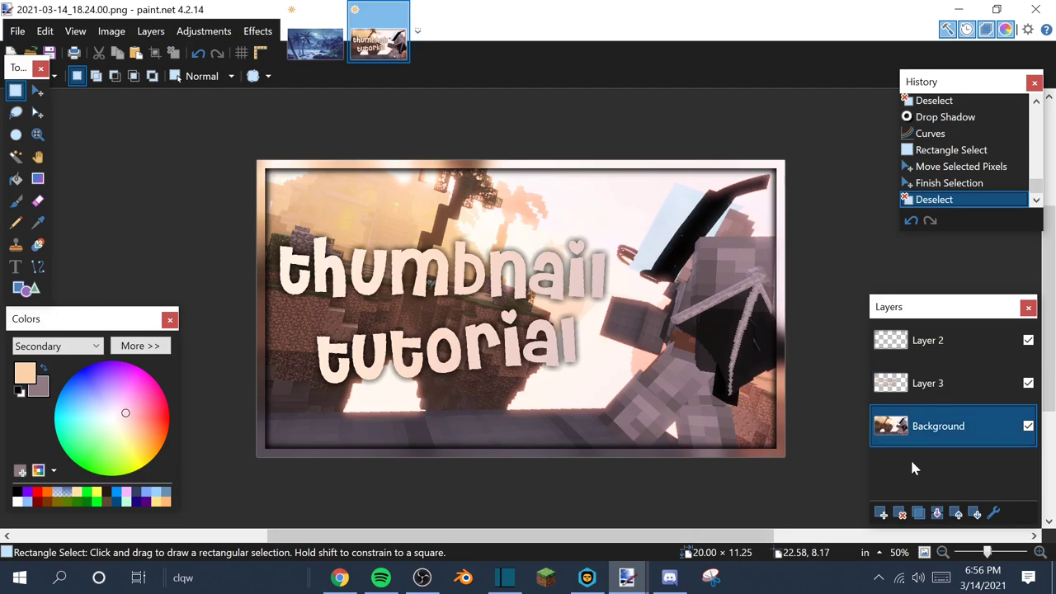
pyautogui.click(881, 514)
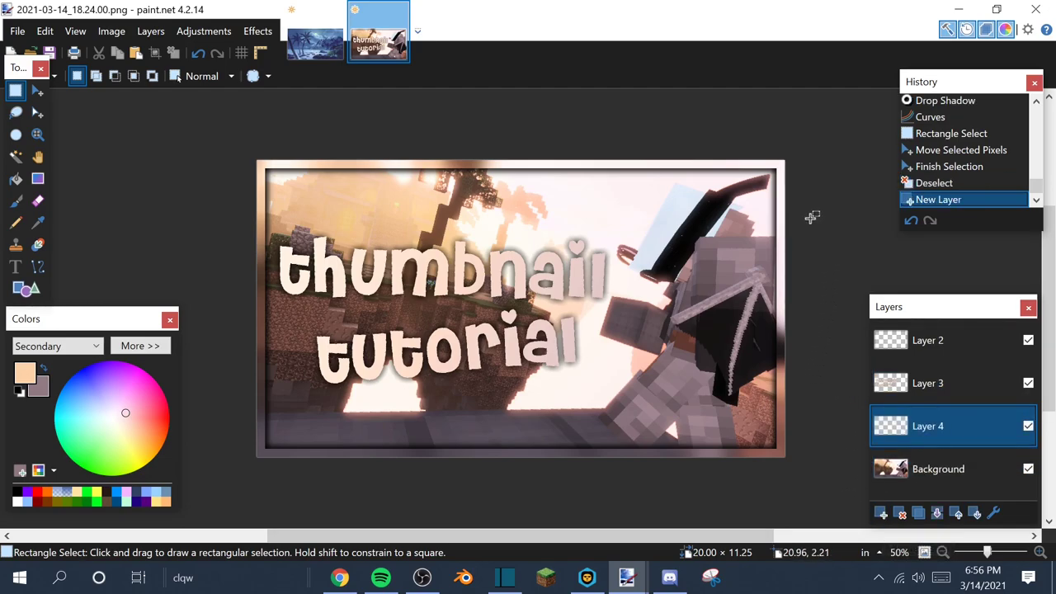
pyautogui.click(959, 9)
pyautogui.click(339, 577)
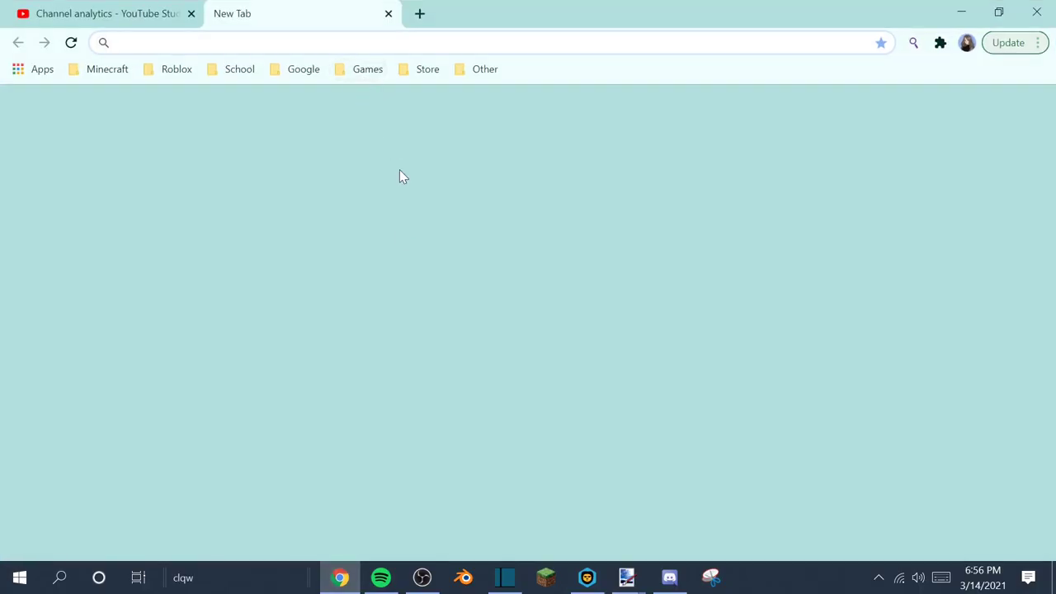
# Search Google Images for 'overlays' and browse the results.
pyautogui.write('overlays')
pyautogui.press('Return')
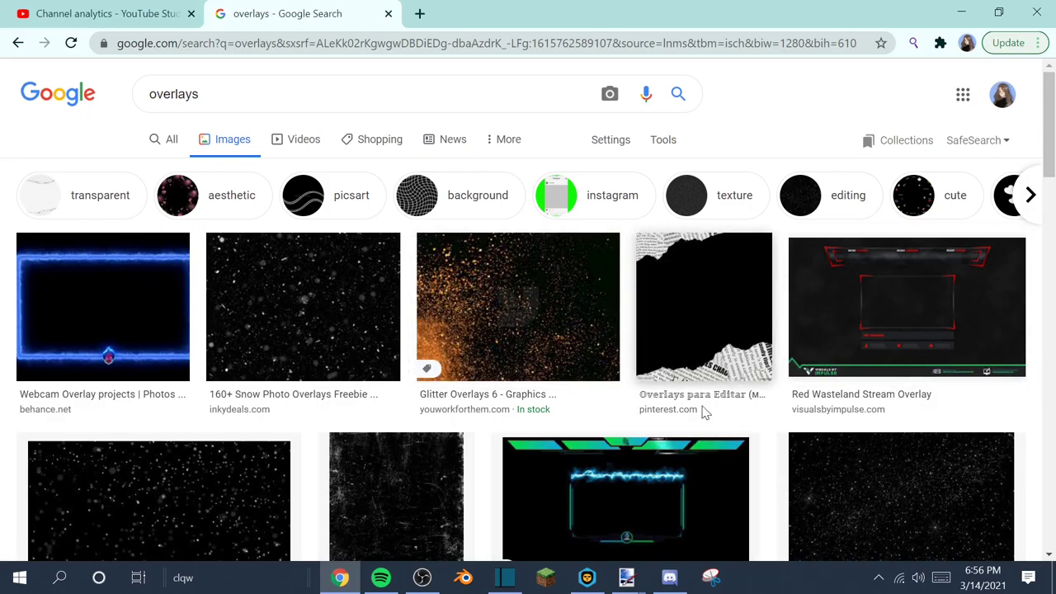
pyautogui.scroll(-15, 698, 400)
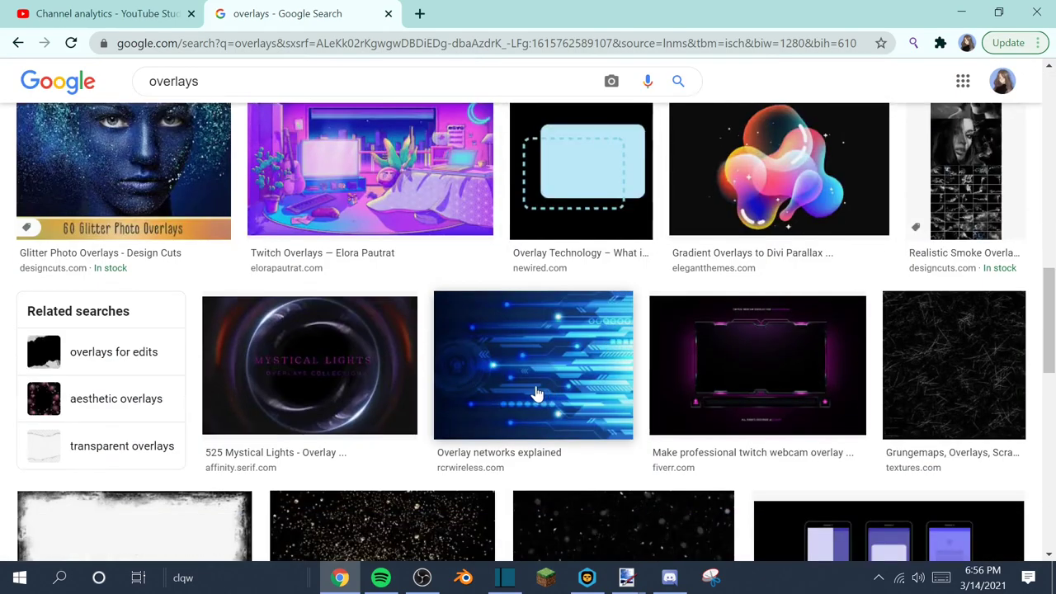
pyautogui.scroll(-7, 535, 394)
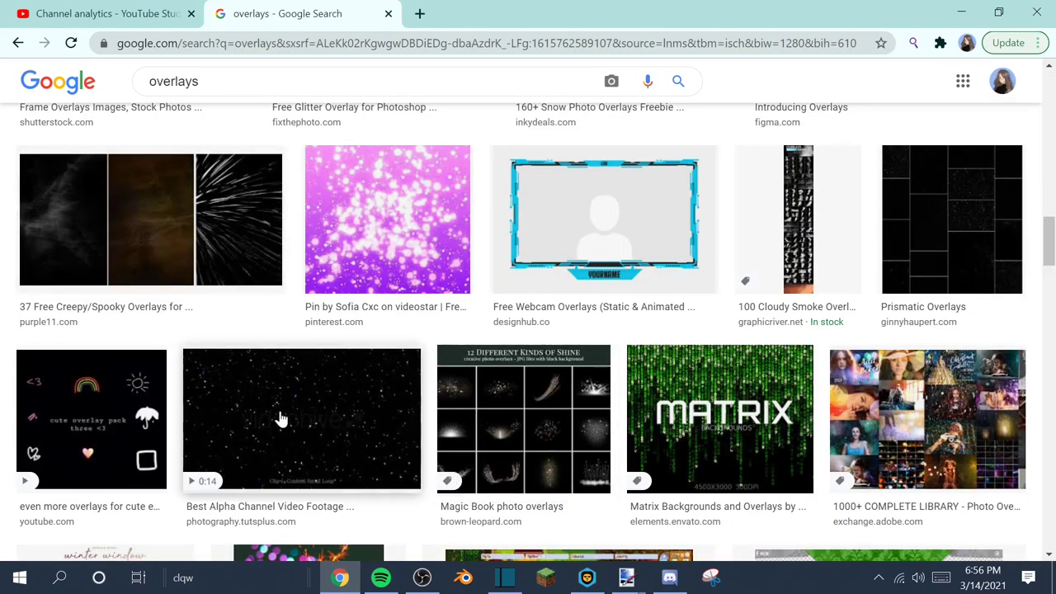
pyautogui.scroll(20, 538, 358)
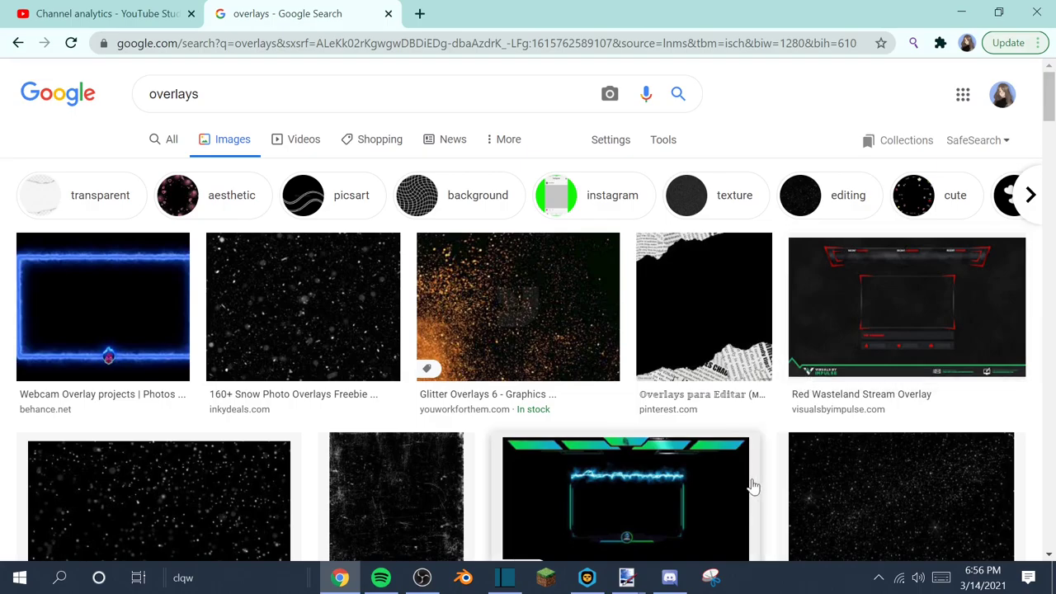
pyautogui.scroll(-4, 709, 318)
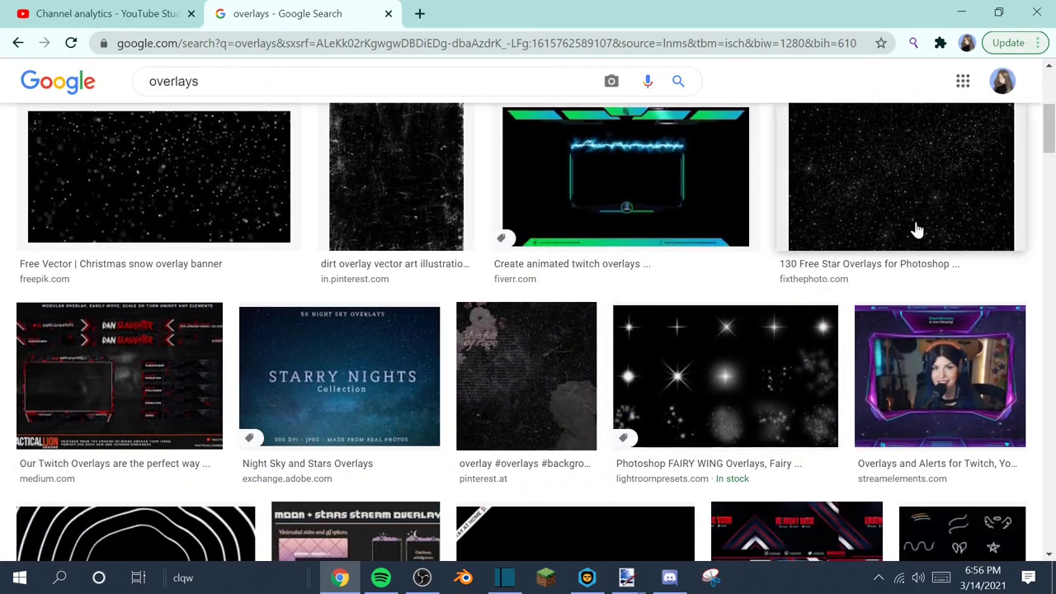
pyautogui.scroll(-3, 279, 374)
pyautogui.scroll(8, 184, 429)
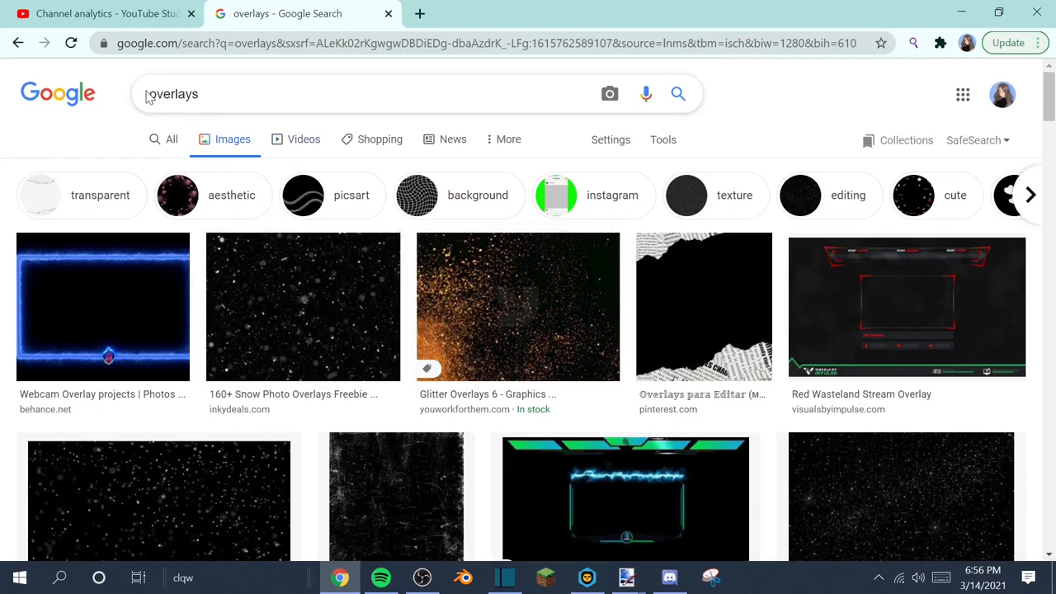
# Refine the search to 'aesthetic overlays', copy the hanging-hearts image, and return to paint.net.
pyautogui.click(148, 94)
pyautogui.write('aeshtetic')
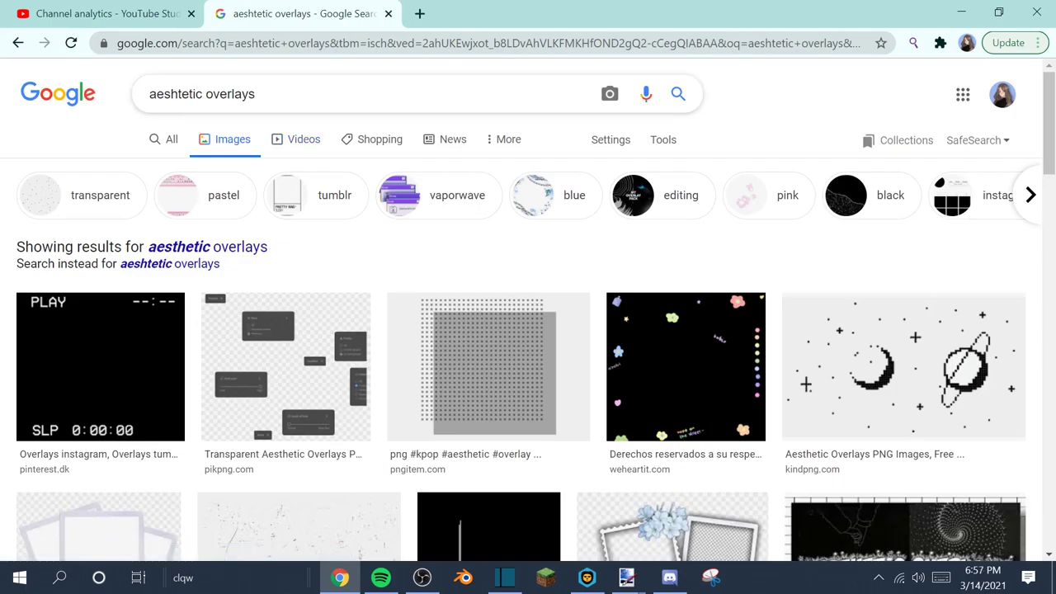
pyautogui.click(179, 247)
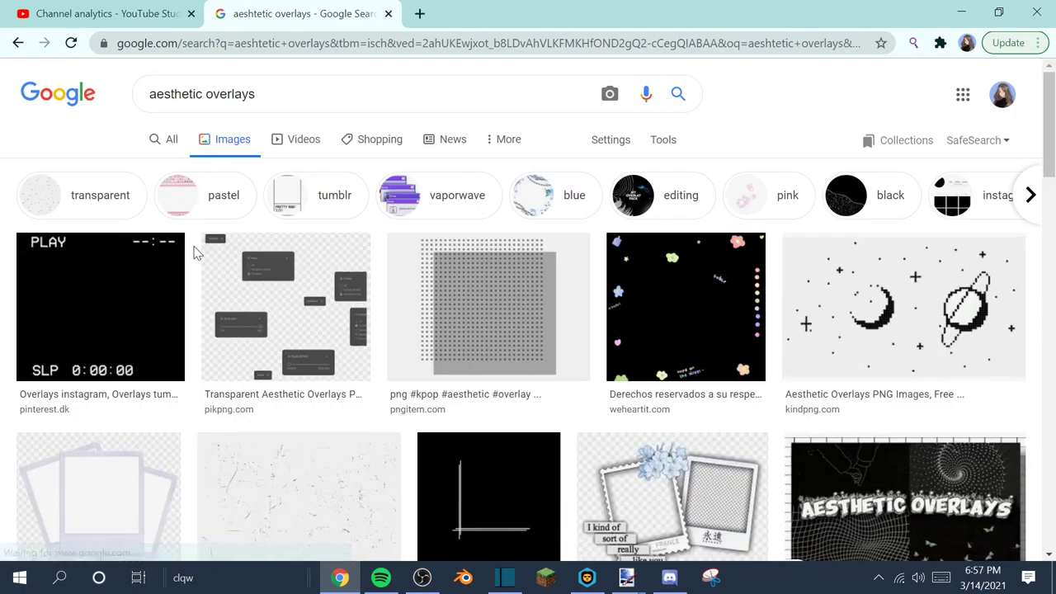
pyautogui.scroll(-10, 658, 338)
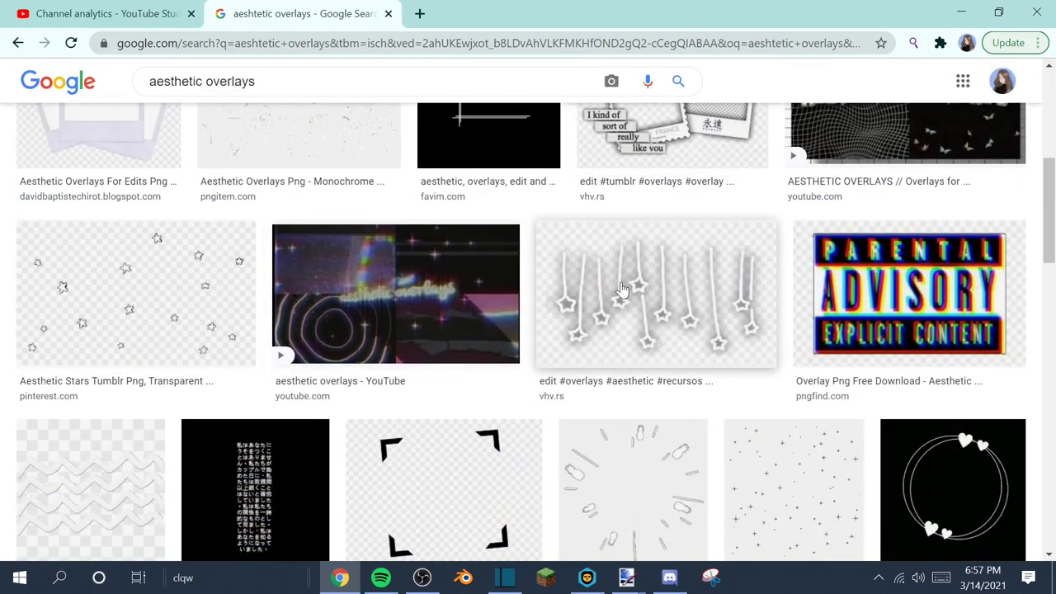
pyautogui.scroll(-4, 489, 277)
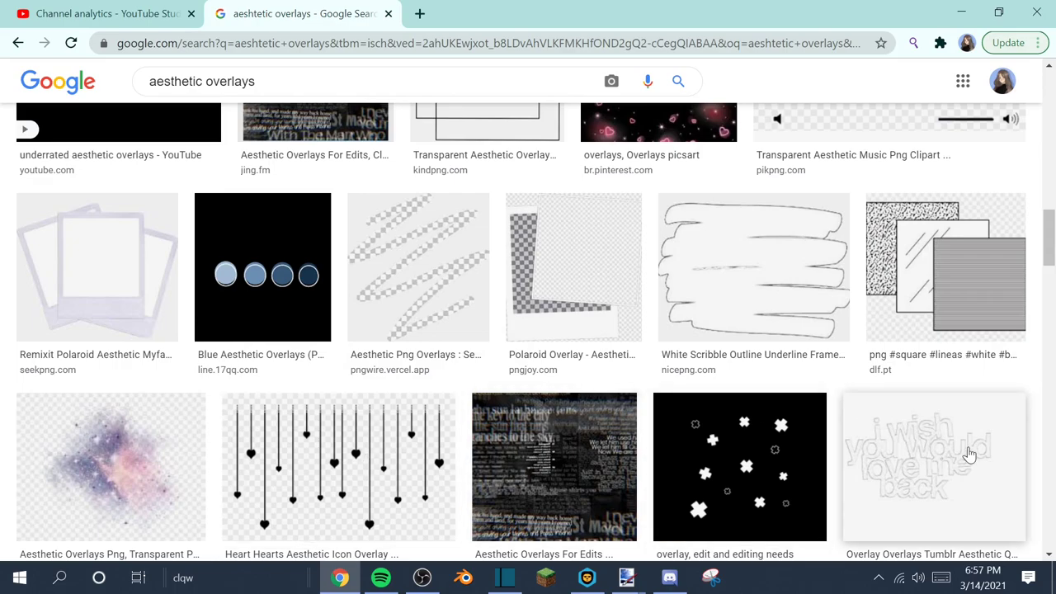
pyautogui.click(370, 477)
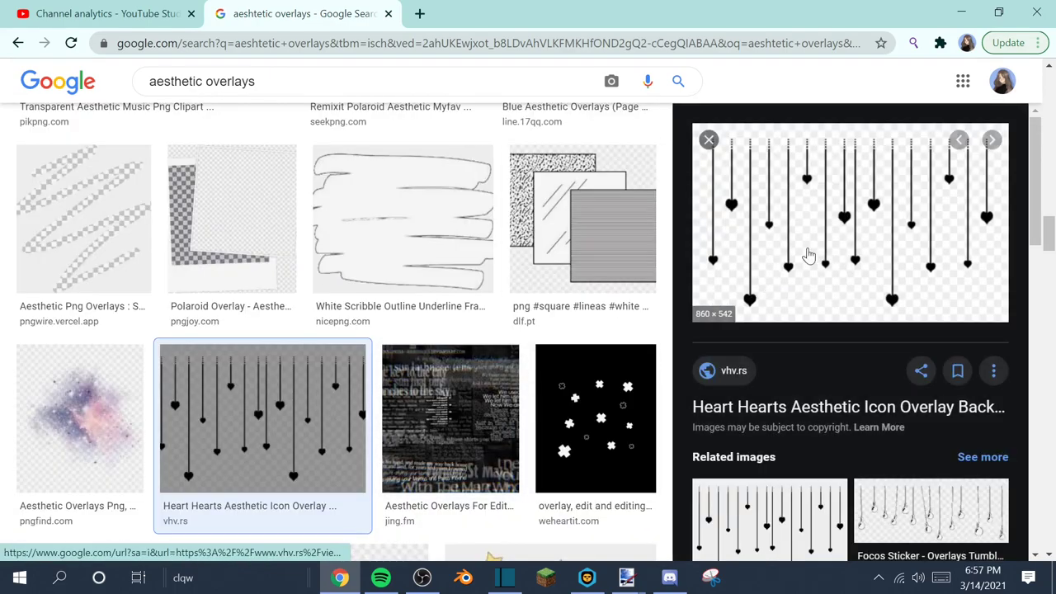
pyautogui.rightClick(809, 256)
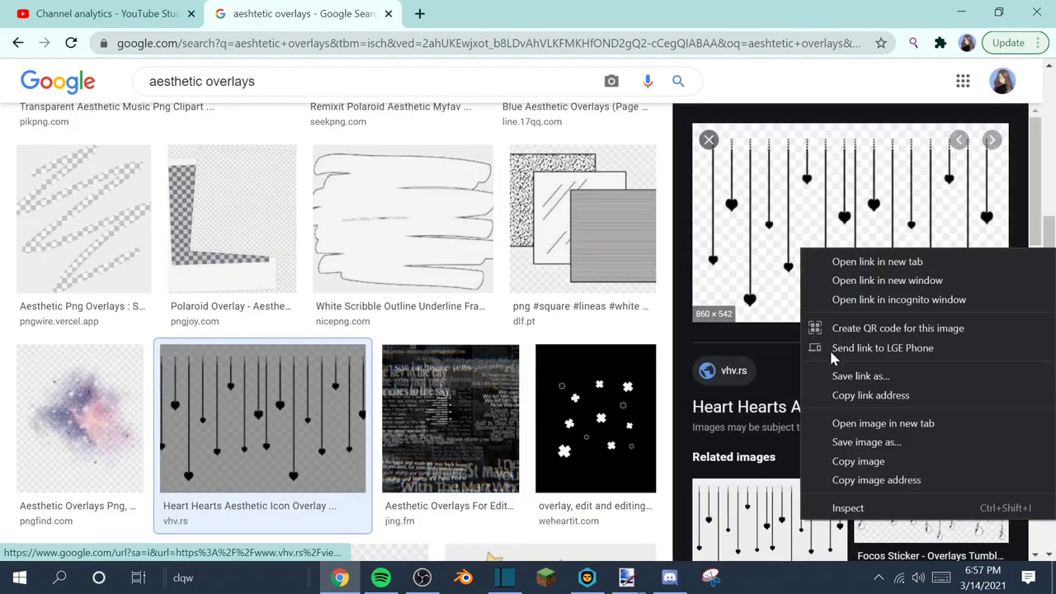
pyautogui.click(829, 460)
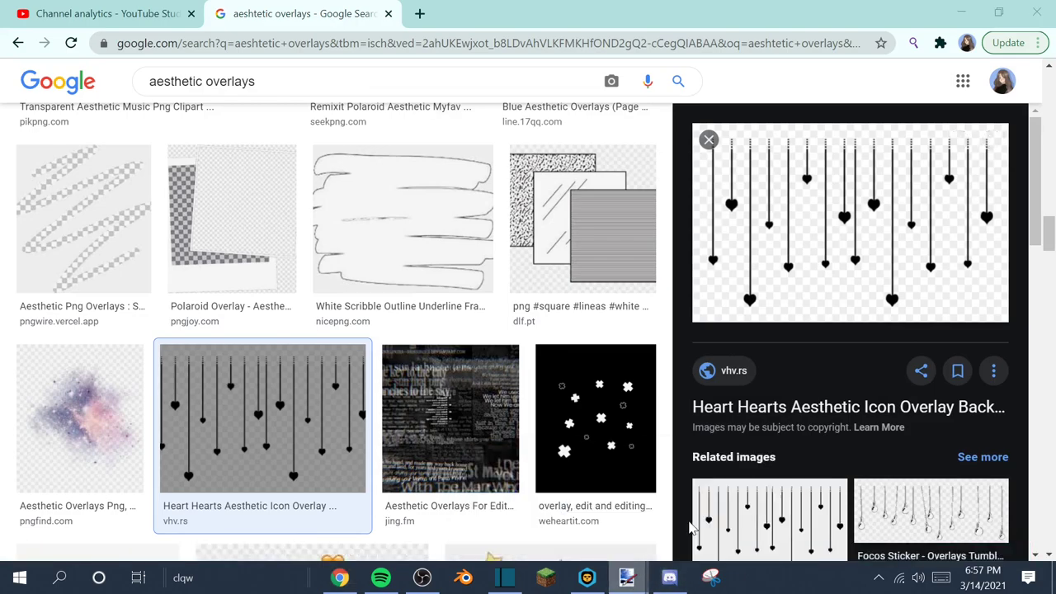
pyautogui.click(627, 578)
# Paste the copied hearts overlay onto Layer 4, then delete it.
pyautogui.hotkey('ctrl', 'v')
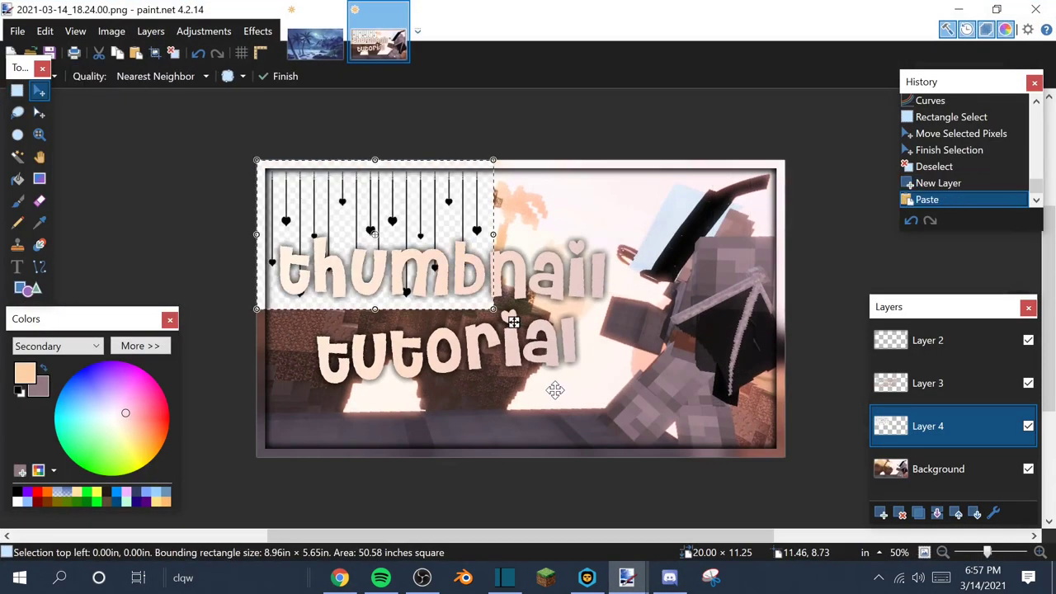
pyautogui.press('Delete')
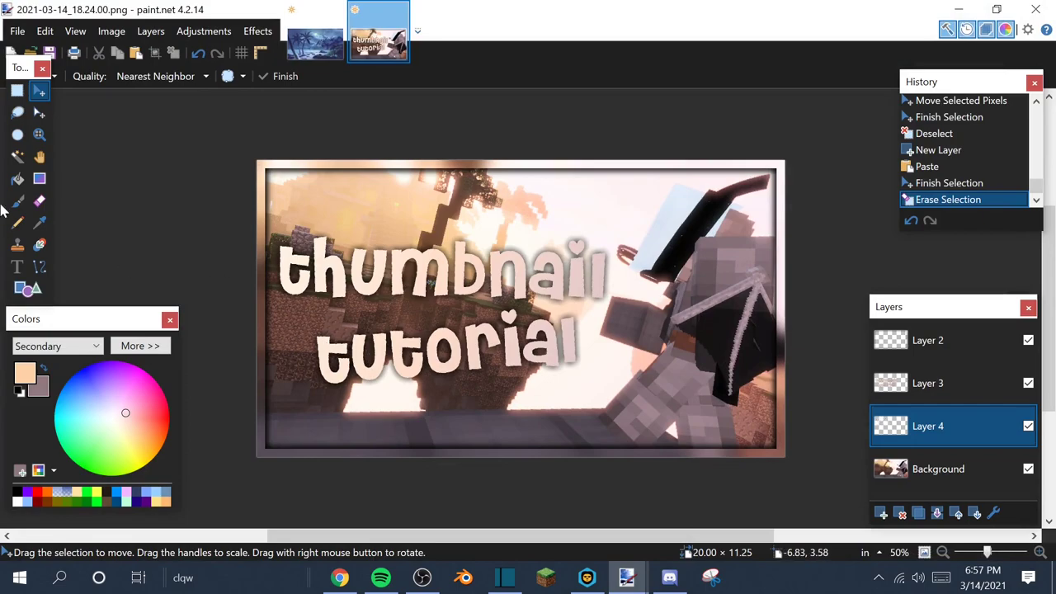
pyautogui.click(16, 93)
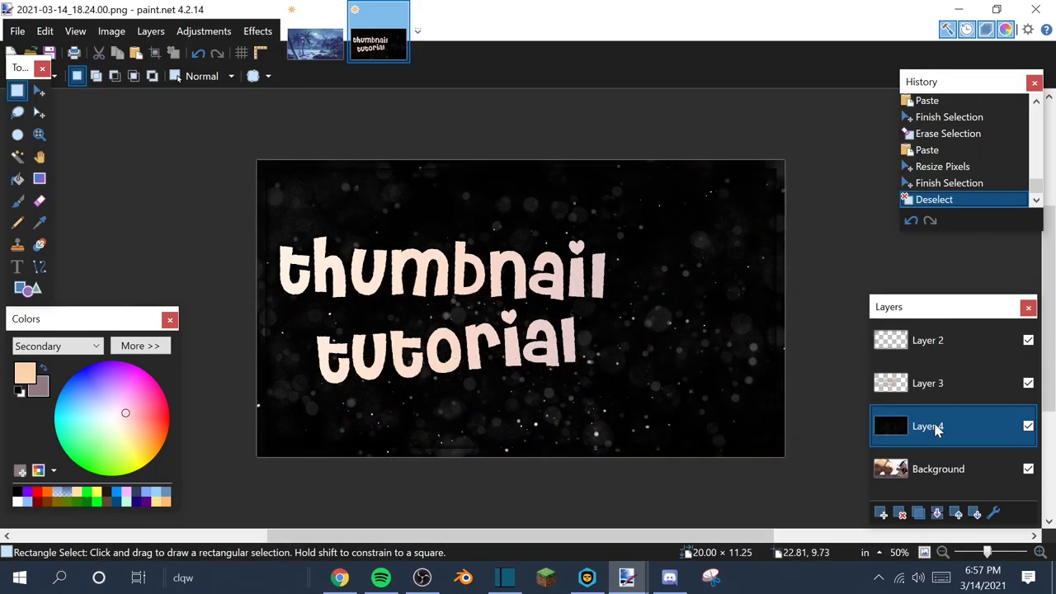
# Set Layer 4 to Screen blend mode at opacity 48, then toggle its visibility to compare.
pyautogui.doubleClick(928, 425)
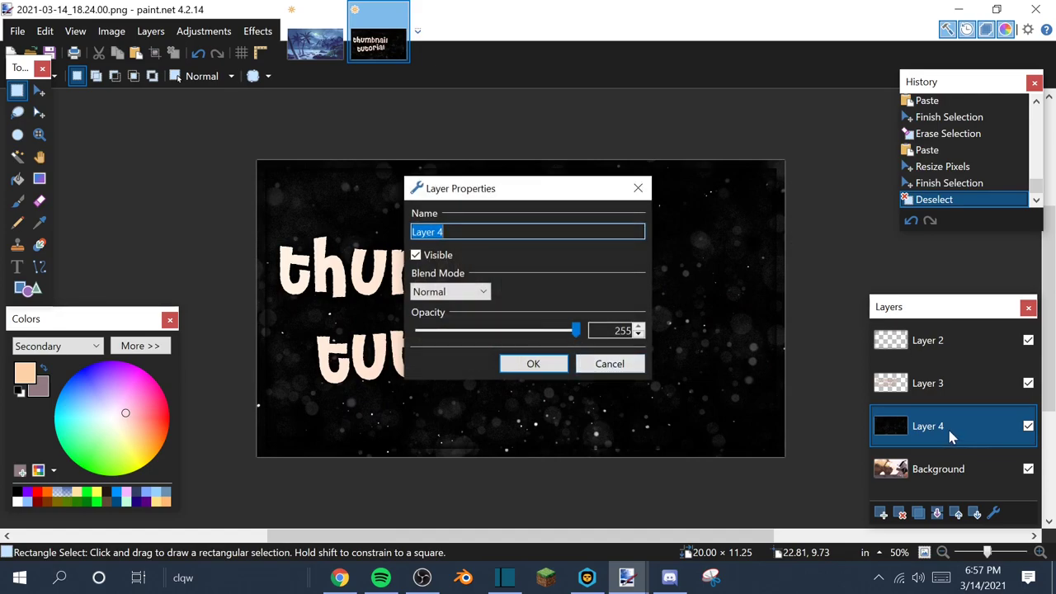
pyautogui.click(455, 293)
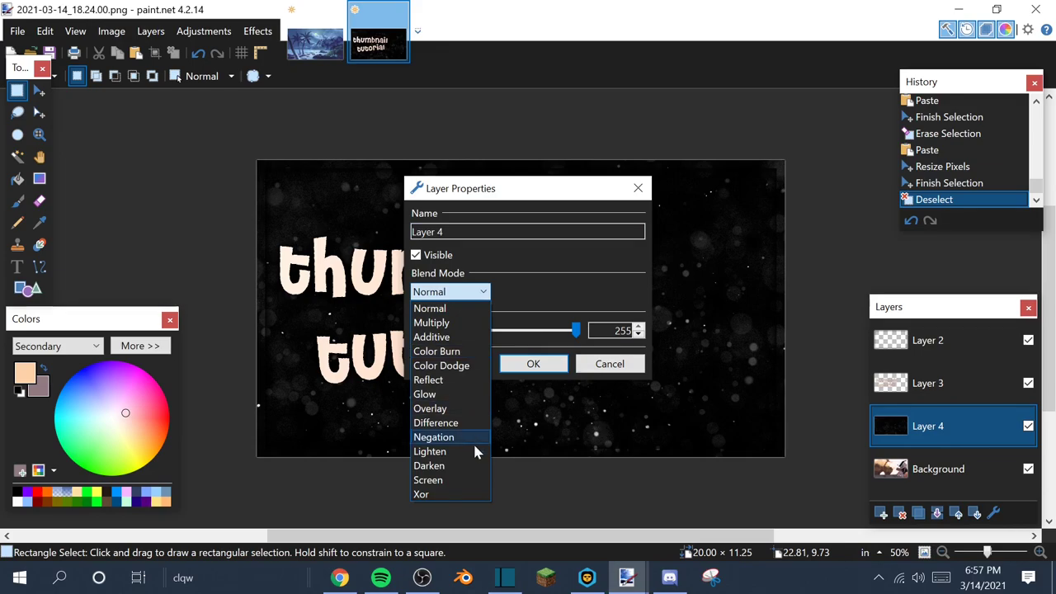
pyautogui.click(444, 483)
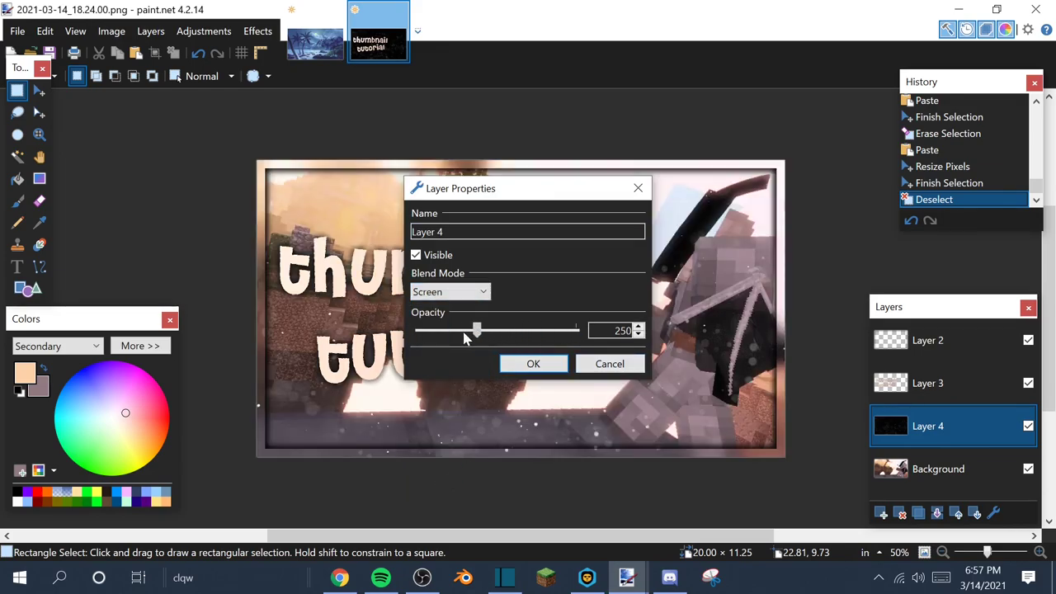
pyautogui.moveTo(464, 338); pyautogui.dragTo(445, 336)
pyautogui.click(522, 370)
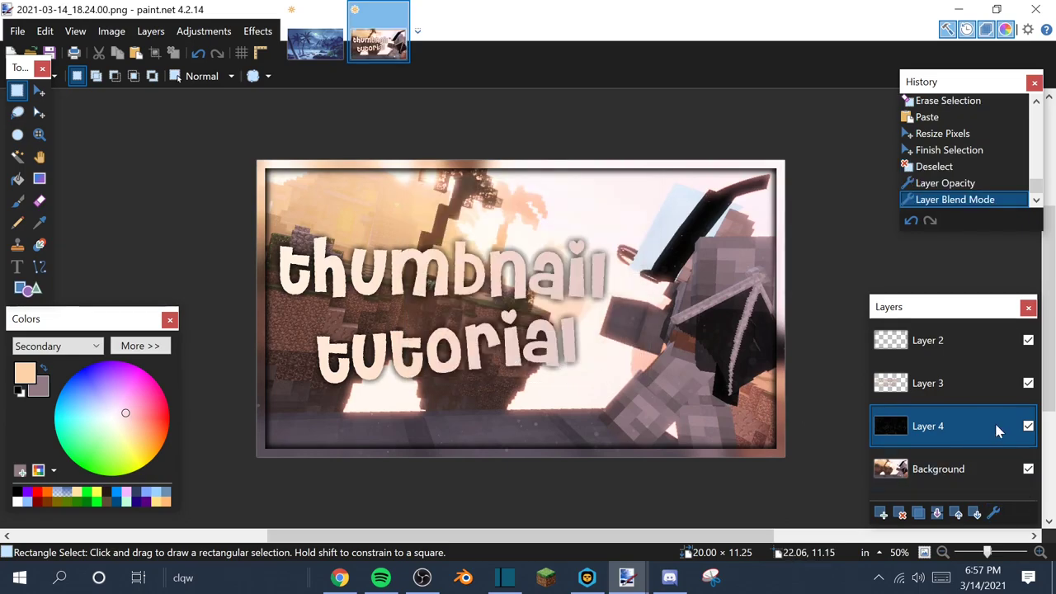
pyautogui.click(1028, 427)
pyautogui.click(1028, 427)
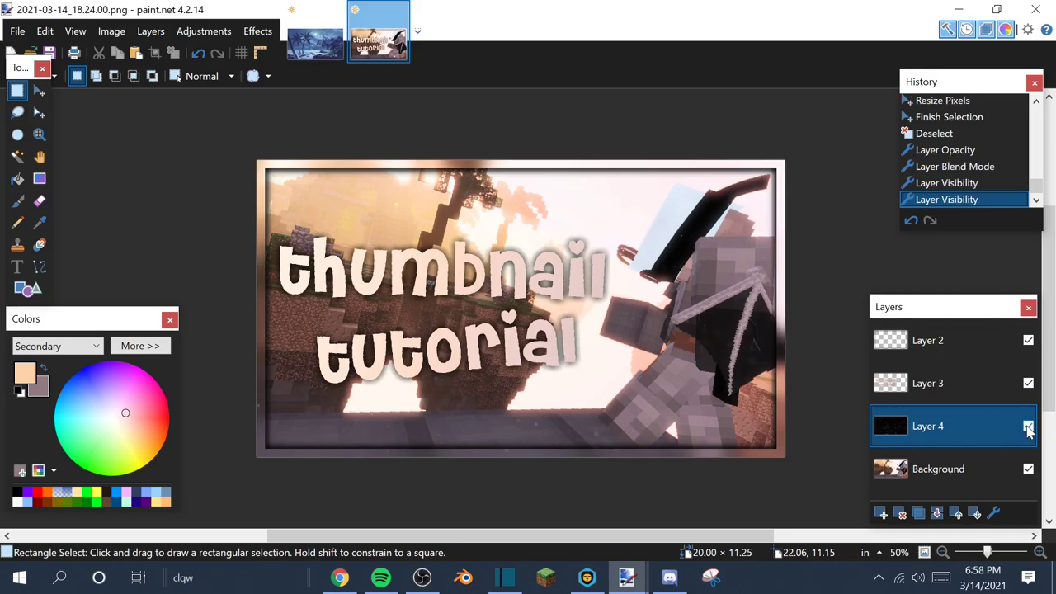
pyautogui.click(1028, 427)
pyautogui.click(1028, 427)
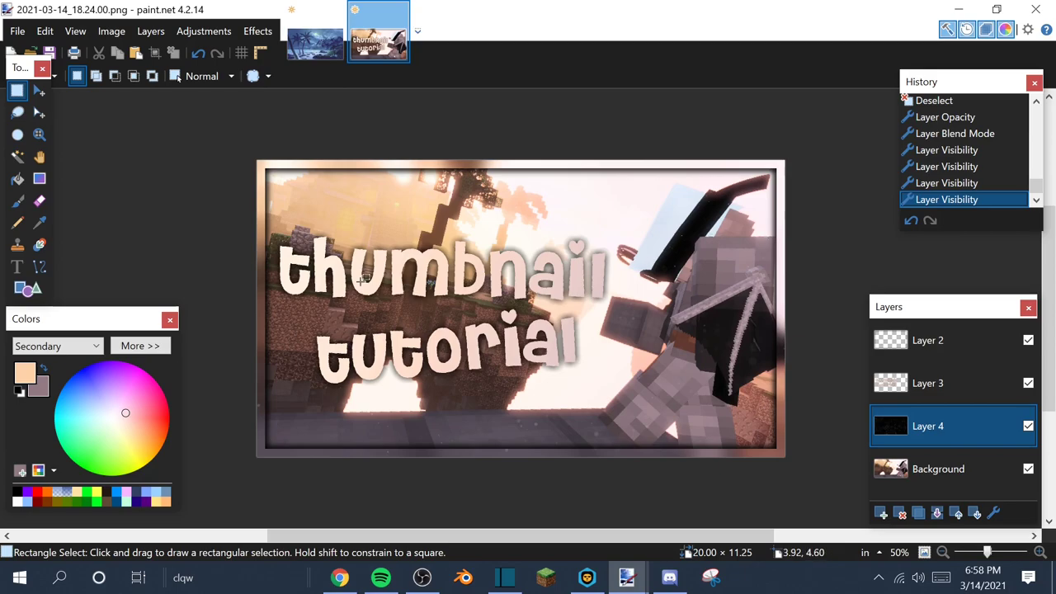
# Open the File menu to save the thumbnail as a PNG.
pyautogui.click(27, 32)
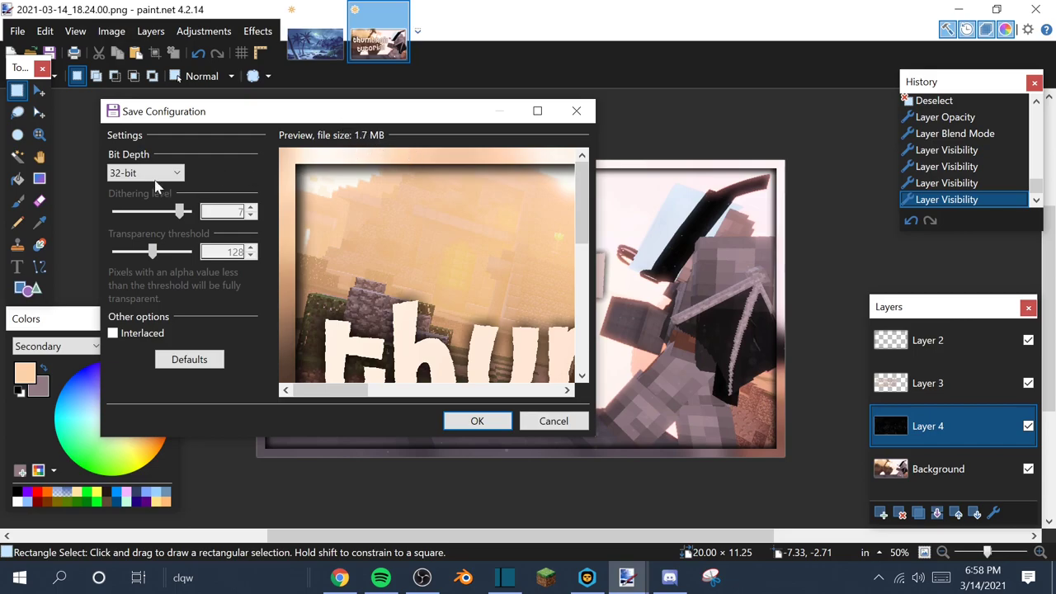
# Compare 24-bit, 32-bit and 8-bit PNG depths, settling on 32-bit.
pyautogui.click(151, 178)
pyautogui.click(141, 215)
pyautogui.click(140, 173)
pyautogui.click(130, 204)
pyautogui.click(145, 173)
pyautogui.click(126, 232)
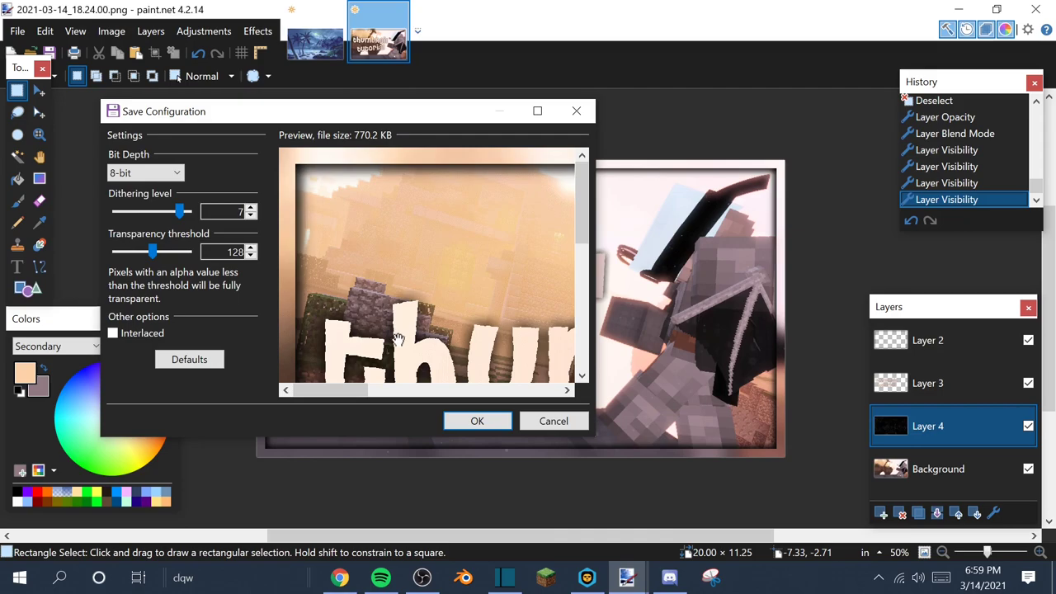
pyautogui.click(145, 174)
pyautogui.click(124, 203)
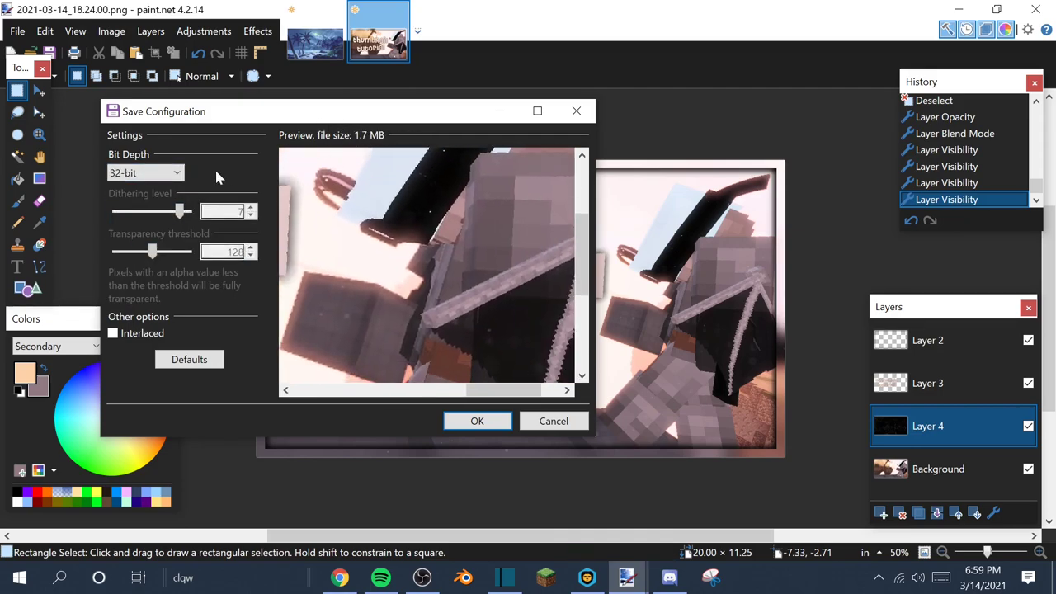
pyautogui.click(145, 173)
pyautogui.click(136, 218)
pyautogui.click(165, 172)
pyautogui.click(132, 204)
# Accept the PNG save settings and flatten all layers into the Background.
pyautogui.hscroll(-10, 379, 240)
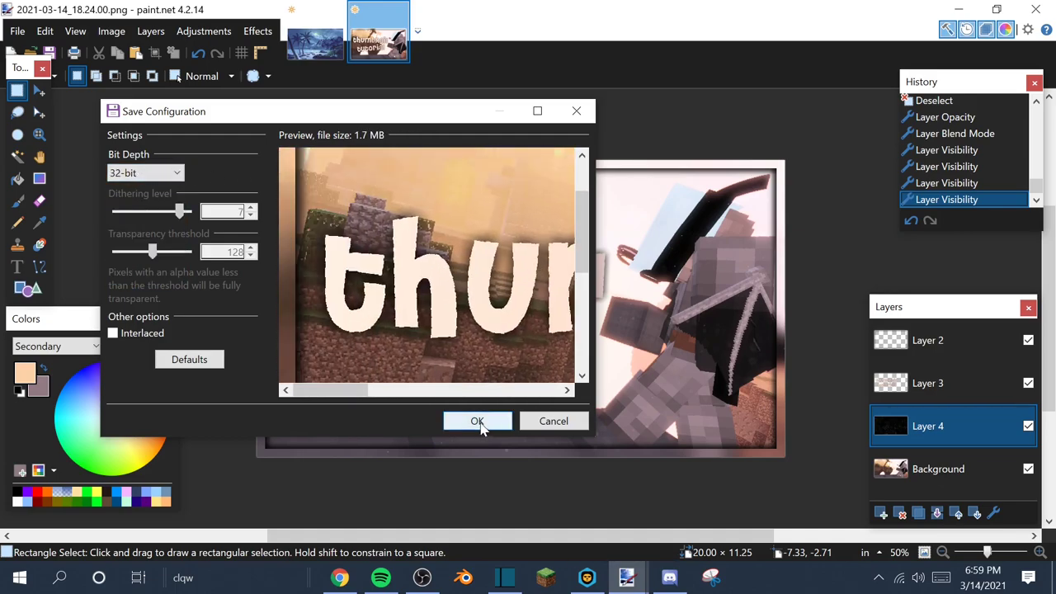
pyautogui.click(474, 423)
pyautogui.click(592, 329)
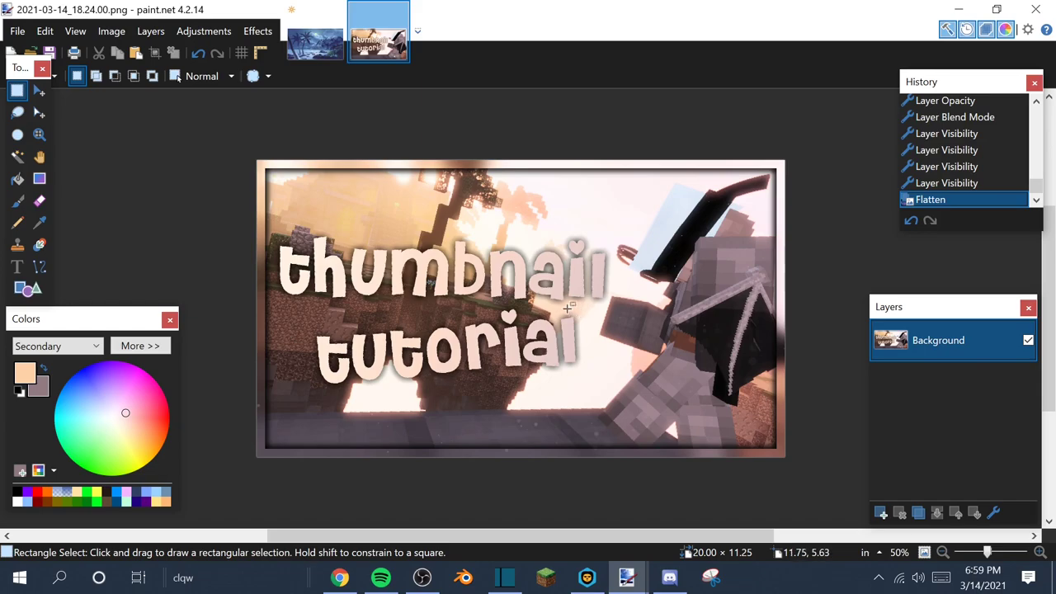
# Close the paint.net window after saving the thumbnail.
pyautogui.click(1035, 9)
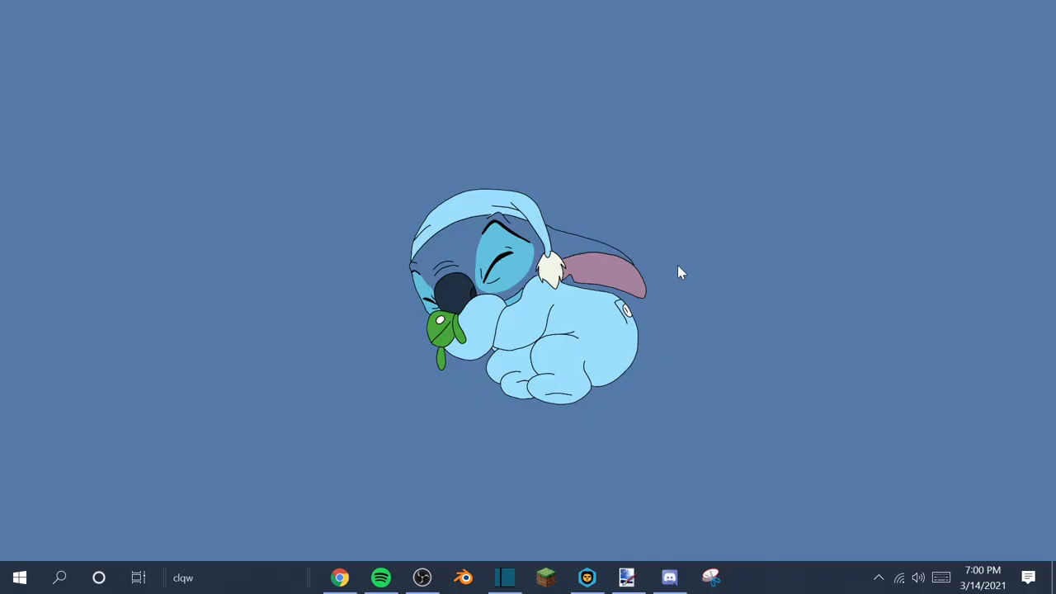